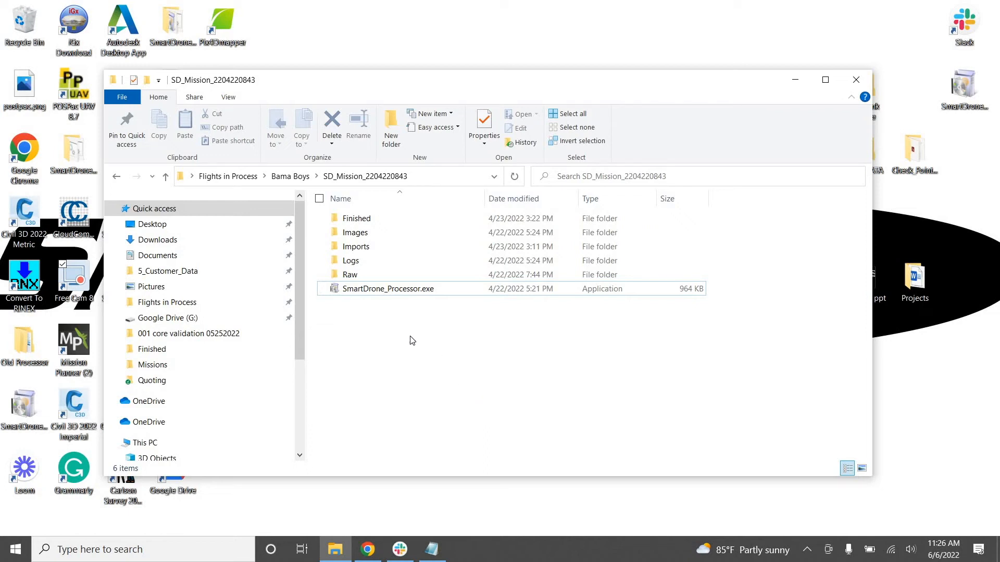
{"action": "double_click", "coordinate": [403, 290]}
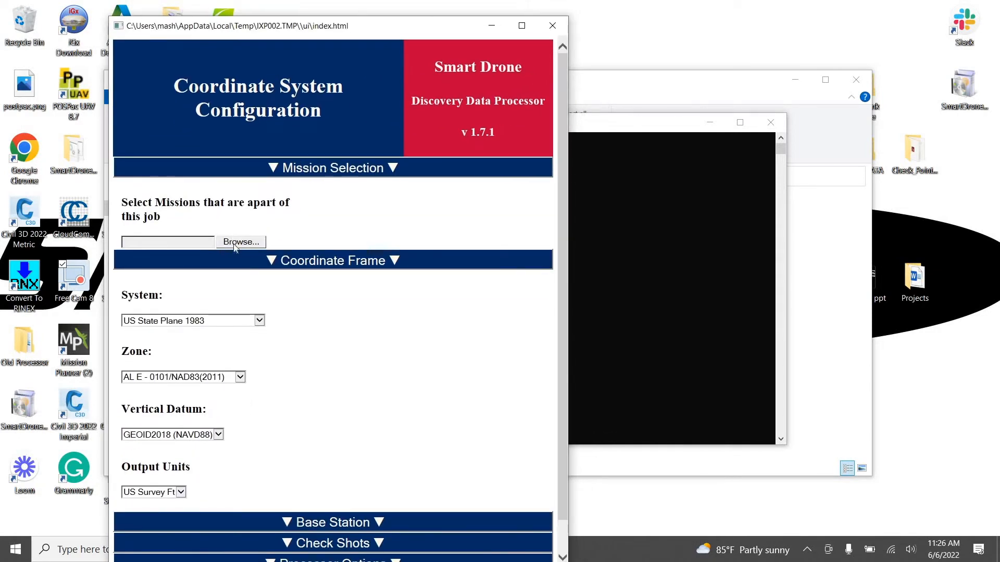
{"action": "left_click", "coordinate": [234, 242]}
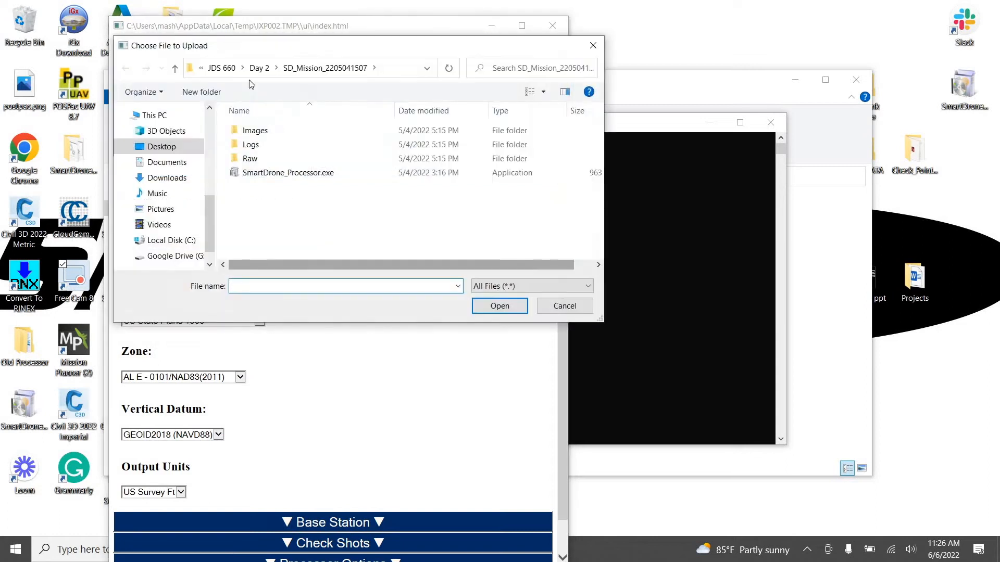
{"action": "double_click", "coordinate": [175, 72]}
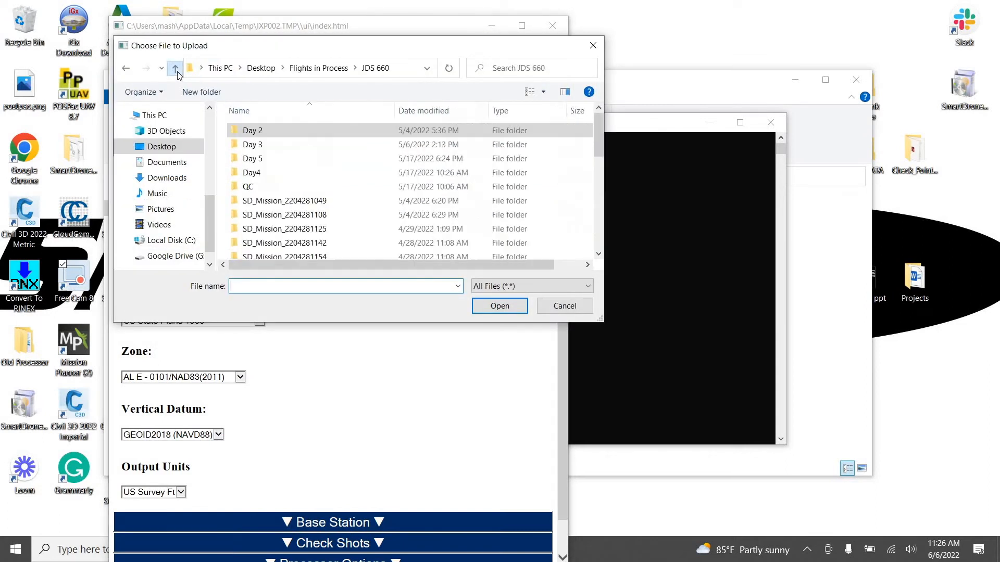
{"action": "left_click", "coordinate": [175, 69]}
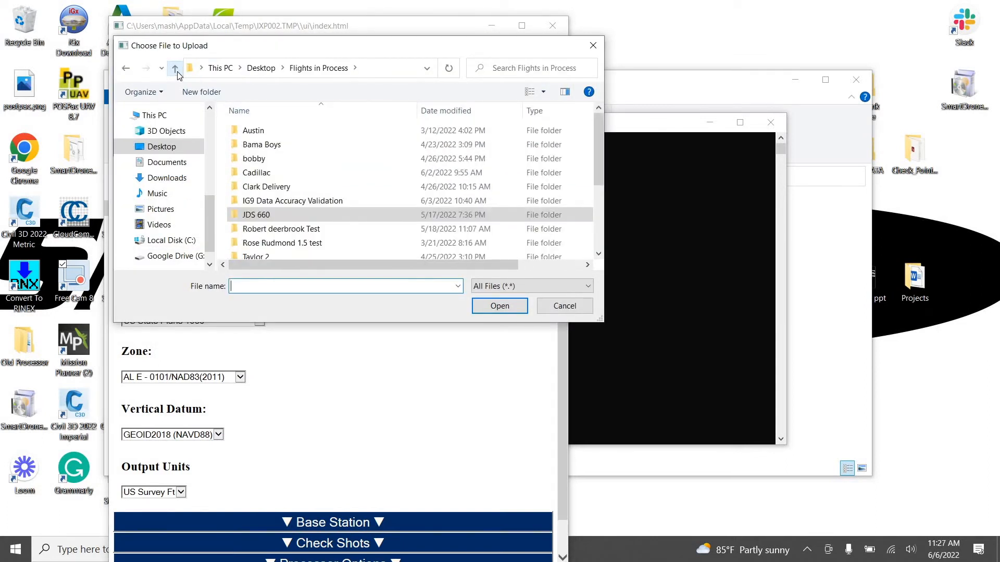
{"action": "left_click", "coordinate": [176, 73]}
{"action": "double_click", "coordinate": [266, 156]}
{"action": "double_click", "coordinate": [264, 144]}
{"action": "double_click", "coordinate": [334, 131]}
{"action": "left_click", "coordinate": [318, 202]}
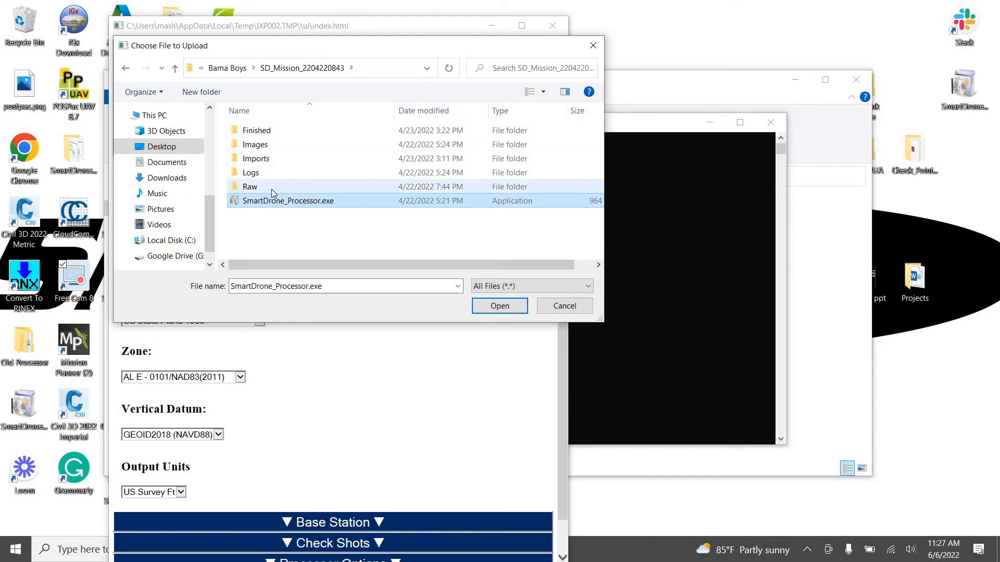
{"action": "left_click", "coordinate": [500, 306]}
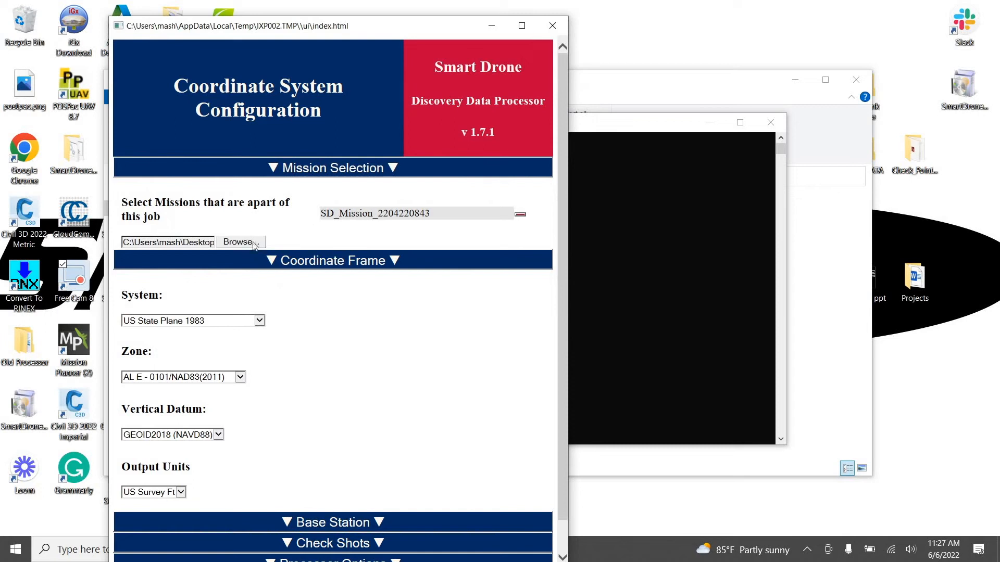
{"action": "left_click", "coordinate": [252, 242]}
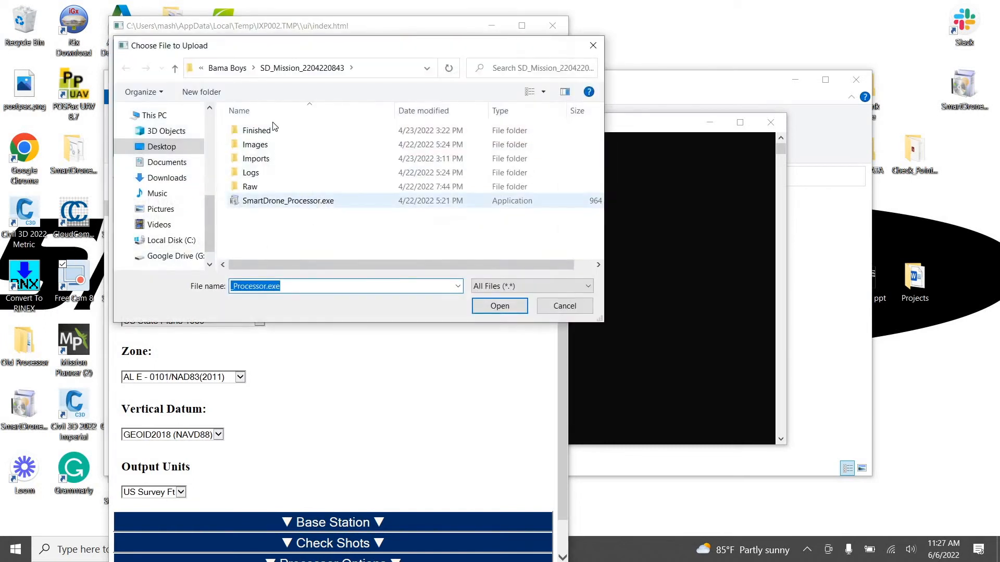
{"action": "left_click", "coordinate": [175, 68]}
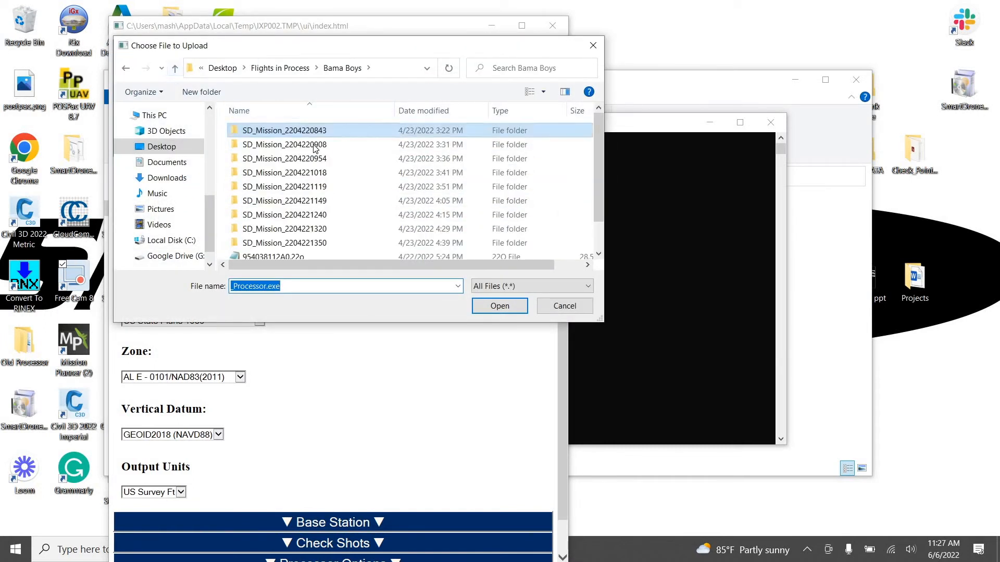
{"action": "left_click", "coordinate": [285, 145]}
{"action": "key", "text": "Return"}
{"action": "left_click", "coordinate": [290, 201]}
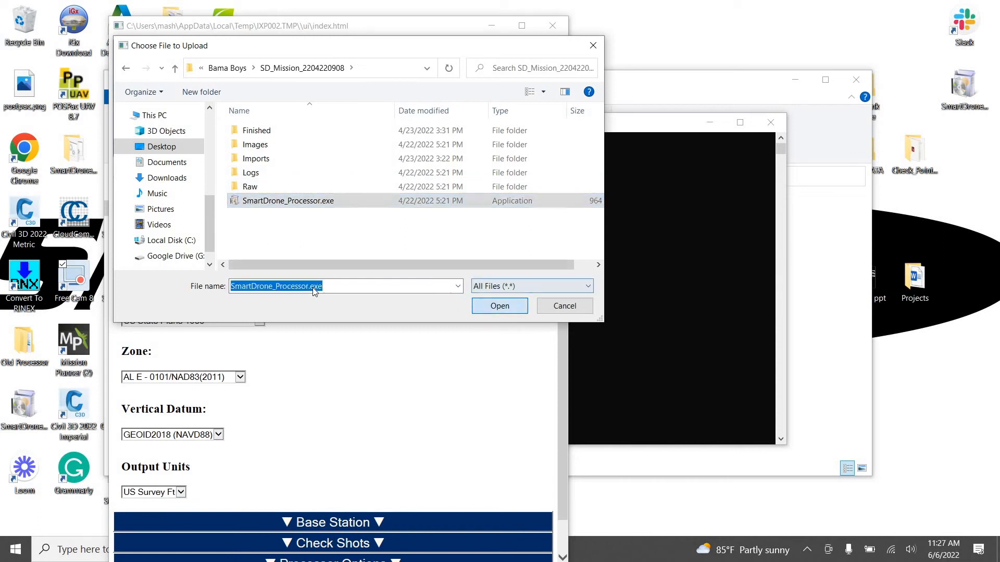
{"action": "left_click", "coordinate": [499, 306]}
{"action": "left_click", "coordinate": [249, 245]}
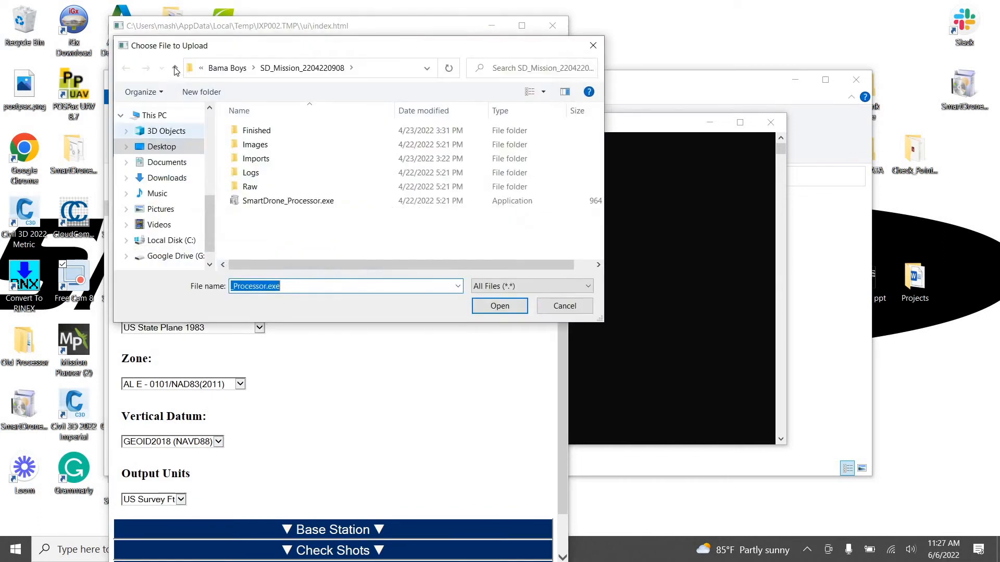
{"action": "left_click", "coordinate": [175, 68]}
{"action": "double_click", "coordinate": [270, 159]}
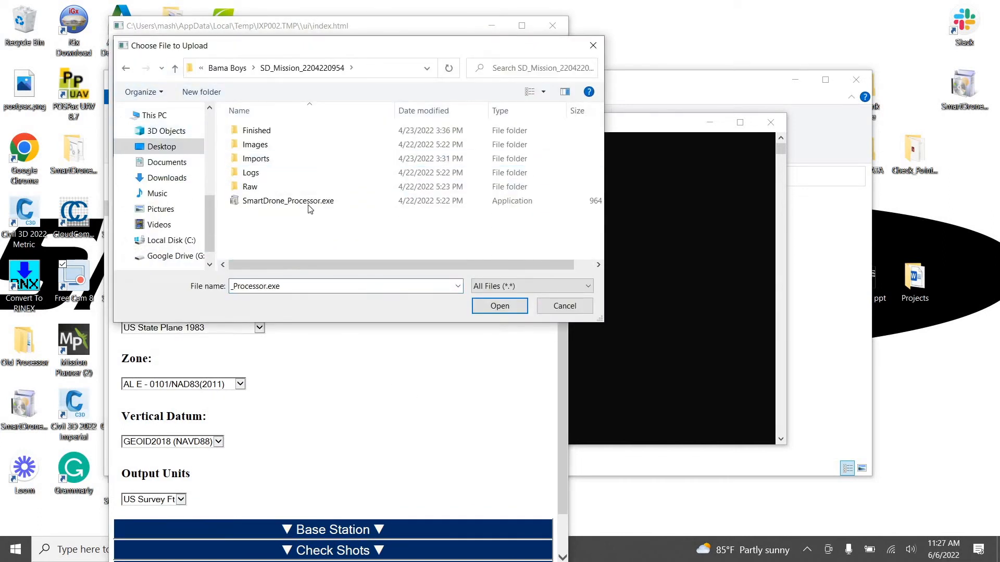
{"action": "left_click", "coordinate": [498, 307]}
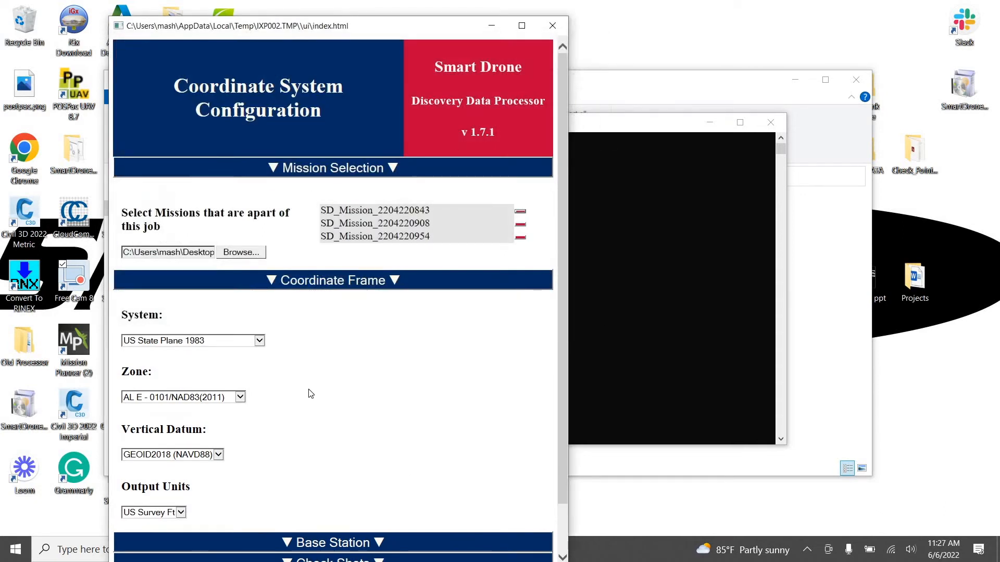
Use AL E - 0101/NAD83(2011) as the coordinate frame's zone and move the processor window slightly up
{"action": "scroll", "coordinate": [311, 393], "scroll_direction": "down", "scroll_amount": 1}
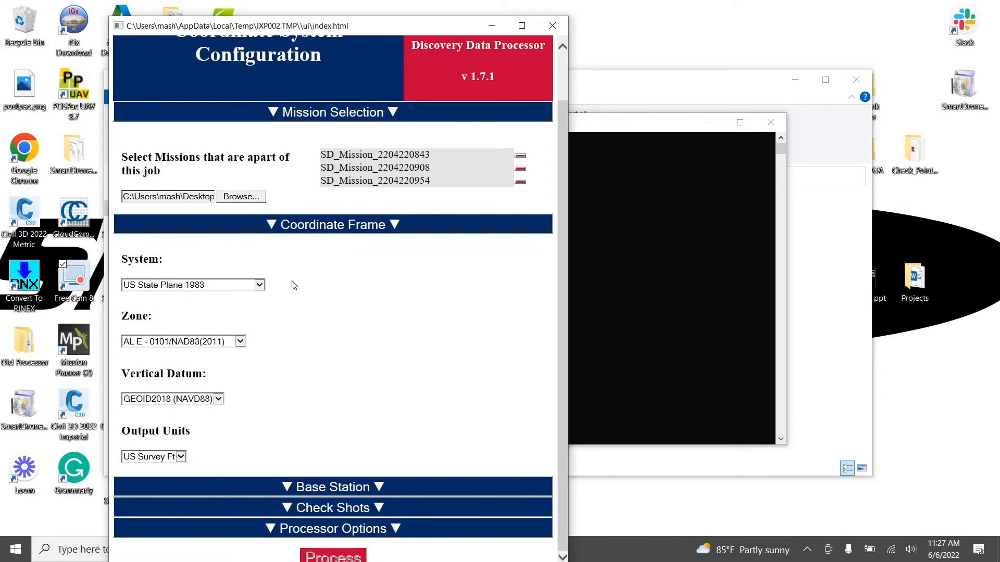
{"action": "left_click", "coordinate": [240, 342]}
{"action": "left_click", "coordinate": [386, 491]}
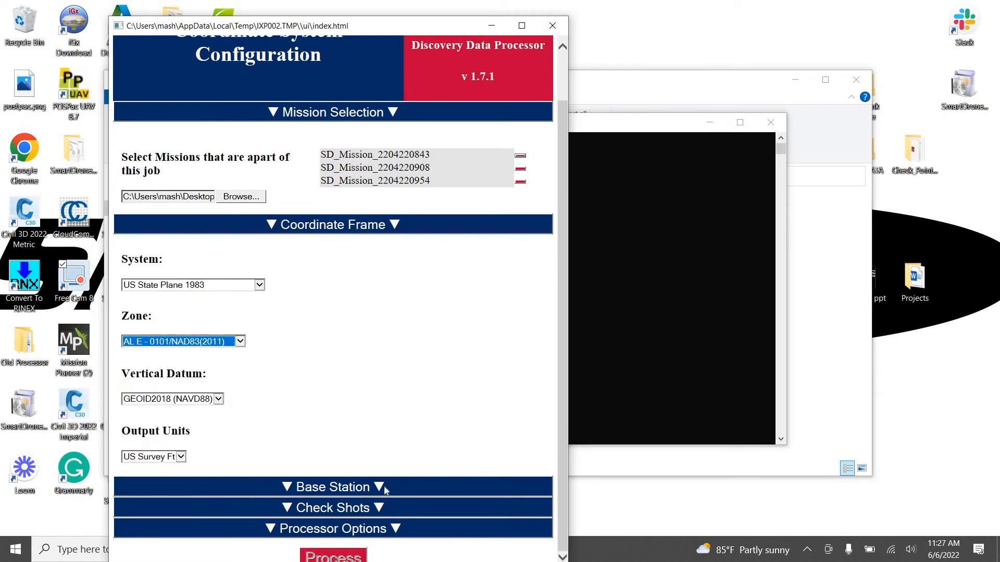
{"action": "left_click_drag", "start_coordinate": [405, 33], "coordinate": [403, 27]}
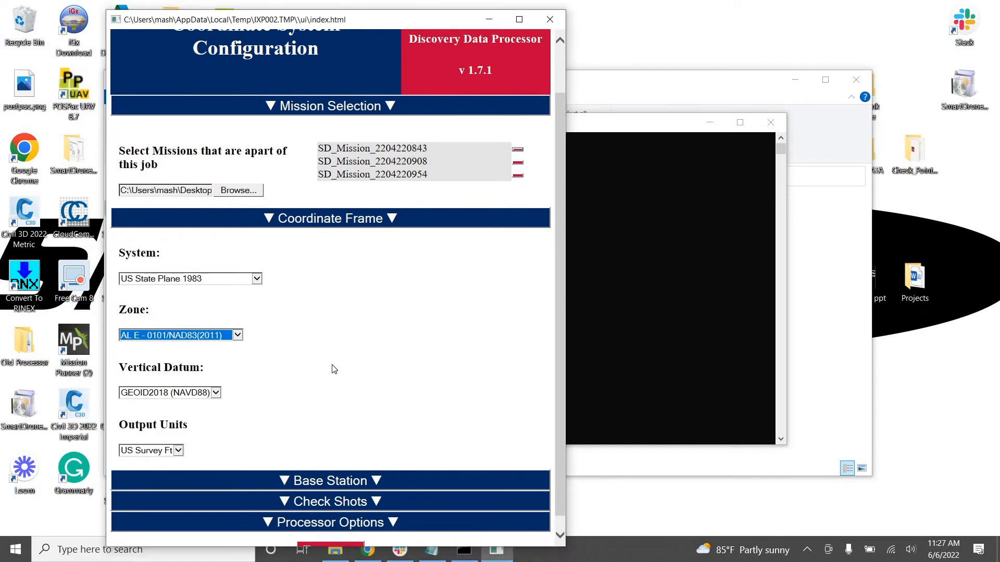
Expand the Base Station settings and select Local Base Station as the base station mode
{"action": "scroll", "coordinate": [339, 417], "scroll_direction": "down", "scroll_amount": 1}
{"action": "left_click", "coordinate": [347, 462]}
{"action": "scroll", "coordinate": [203, 298], "scroll_direction": "down", "scroll_amount": 5}
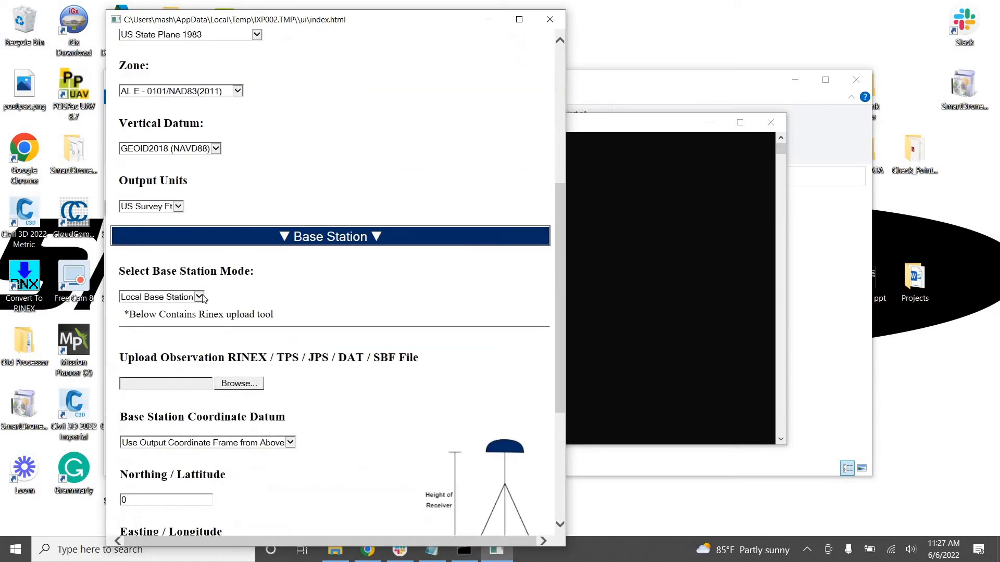
{"action": "left_click", "coordinate": [202, 297]}
{"action": "left_click", "coordinate": [263, 303]}
{"action": "scroll", "coordinate": [195, 150], "scroll_direction": "down", "scroll_amount": 3}
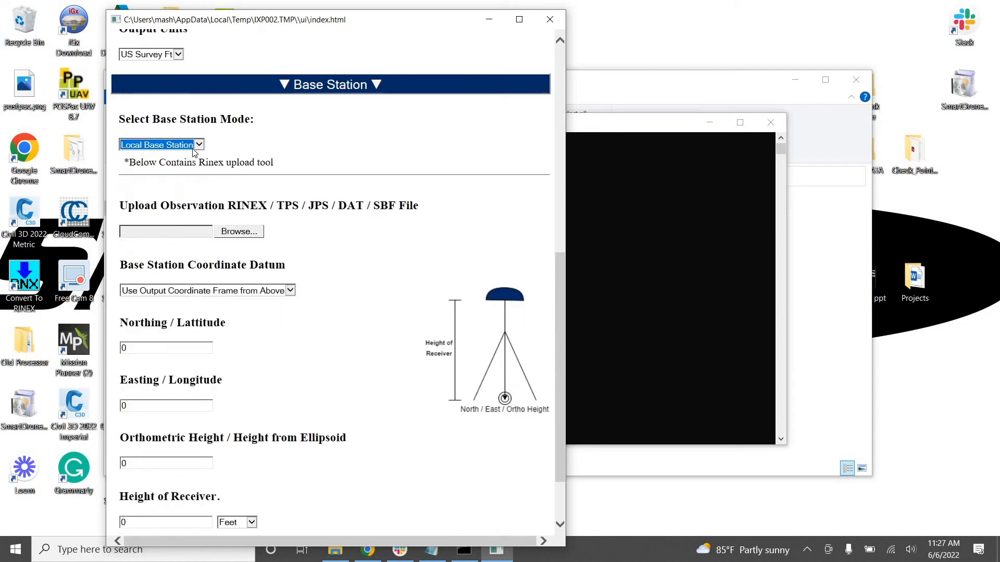
{"action": "left_click", "coordinate": [198, 148]}
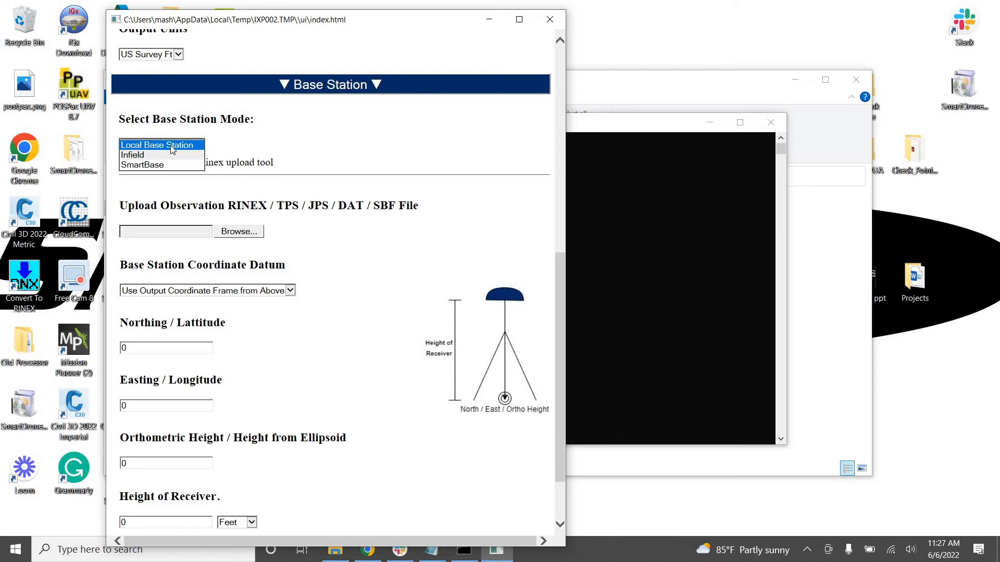
{"action": "left_click", "coordinate": [170, 145]}
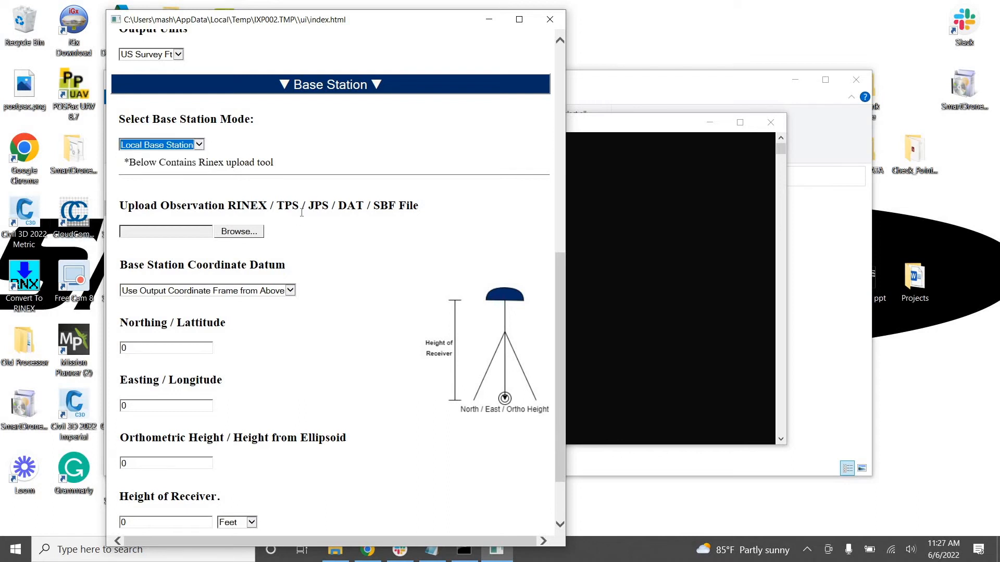
Upload the observation file 954038112A0.22o from the Bama Boys folder for the base station
{"action": "scroll", "coordinate": [304, 165], "scroll_direction": "down", "scroll_amount": 2}
{"action": "scroll", "coordinate": [279, 202], "scroll_direction": "up", "scroll_amount": 2}
{"action": "left_click", "coordinate": [243, 231]}
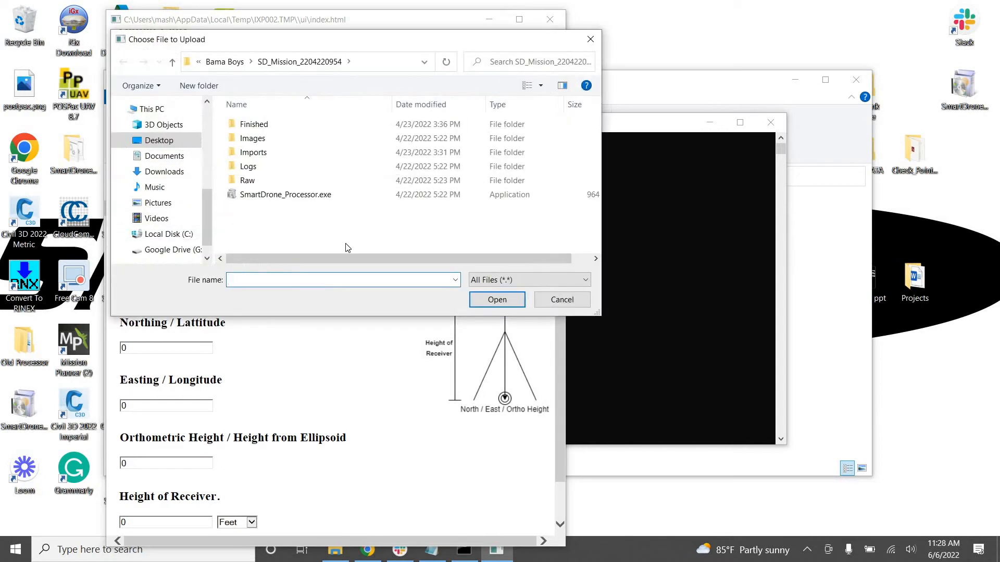
{"action": "left_click", "coordinate": [171, 63]}
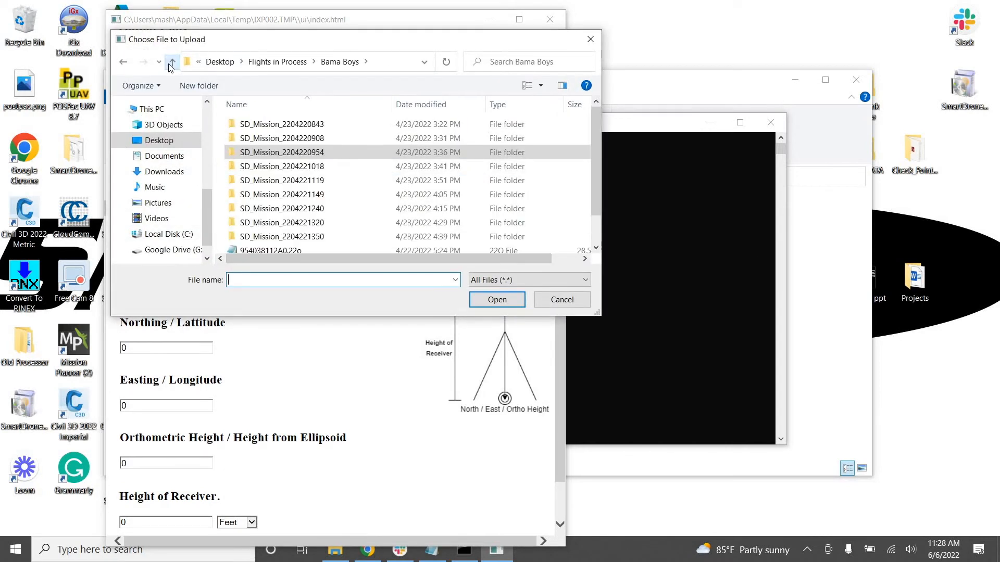
{"action": "left_click", "coordinate": [171, 63]}
{"action": "double_click", "coordinate": [281, 138]}
{"action": "scroll", "coordinate": [292, 214], "scroll_direction": "down", "scroll_amount": 1}
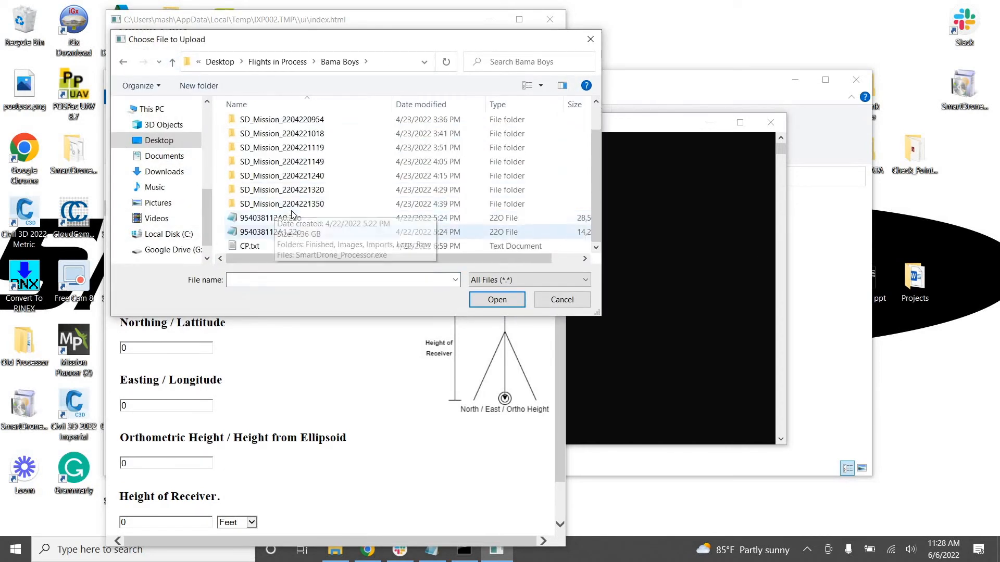
{"action": "left_click", "coordinate": [291, 216]}
{"action": "left_click", "coordinate": [511, 302]}
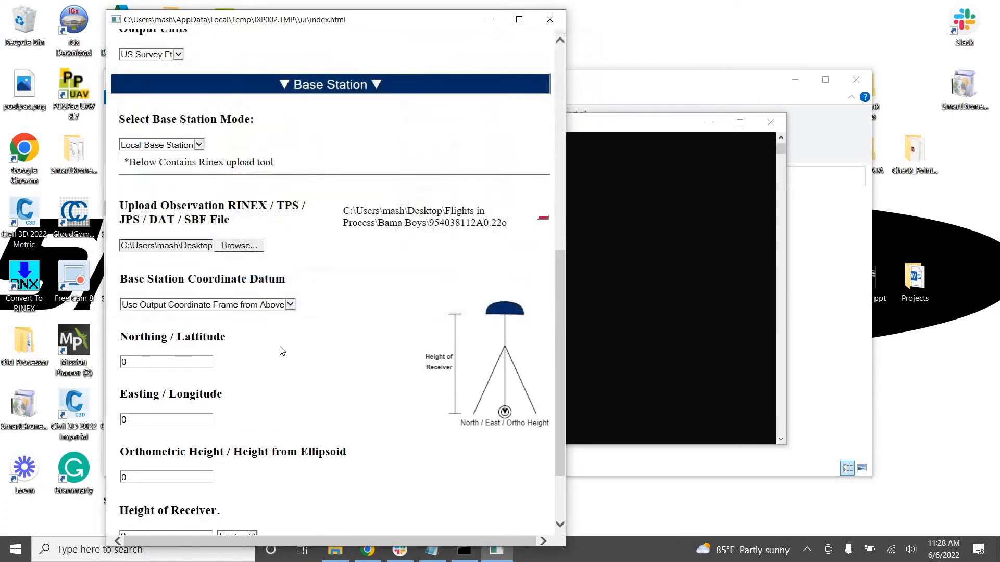
Open CP.txt from the Bama Boys folder and place its window beside the base station coordinate form
{"action": "scroll", "coordinate": [289, 350], "scroll_direction": "down", "scroll_amount": 2}
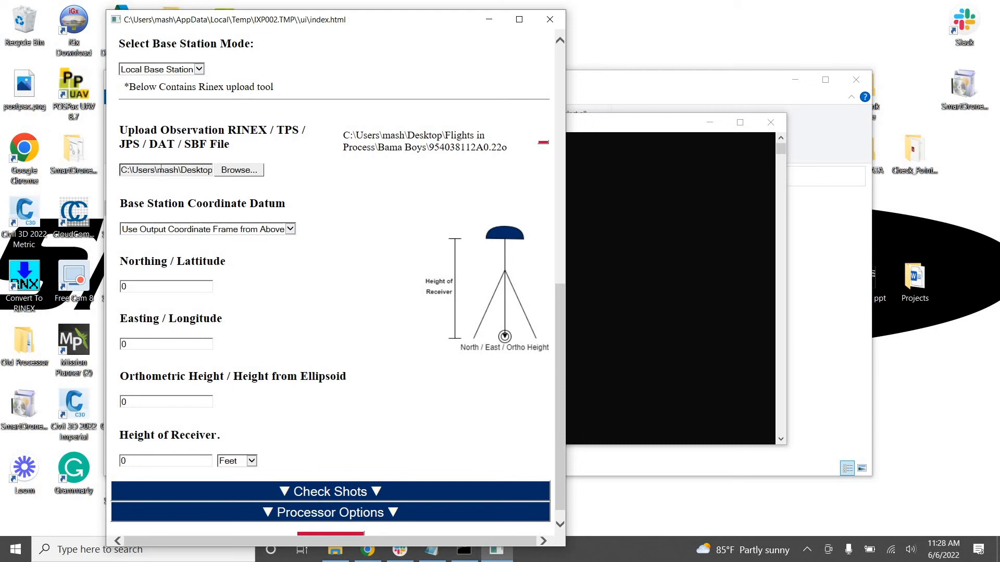
{"action": "scroll", "coordinate": [336, 177], "scroll_direction": "down", "scroll_amount": 1}
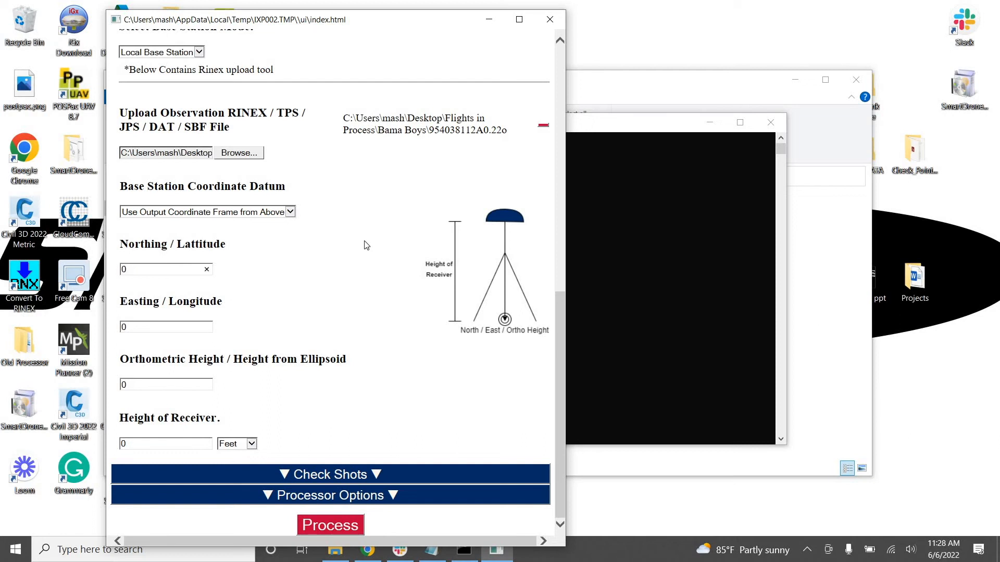
{"action": "key", "text": "alt+Tab"}
{"action": "left_click", "coordinate": [165, 176]}
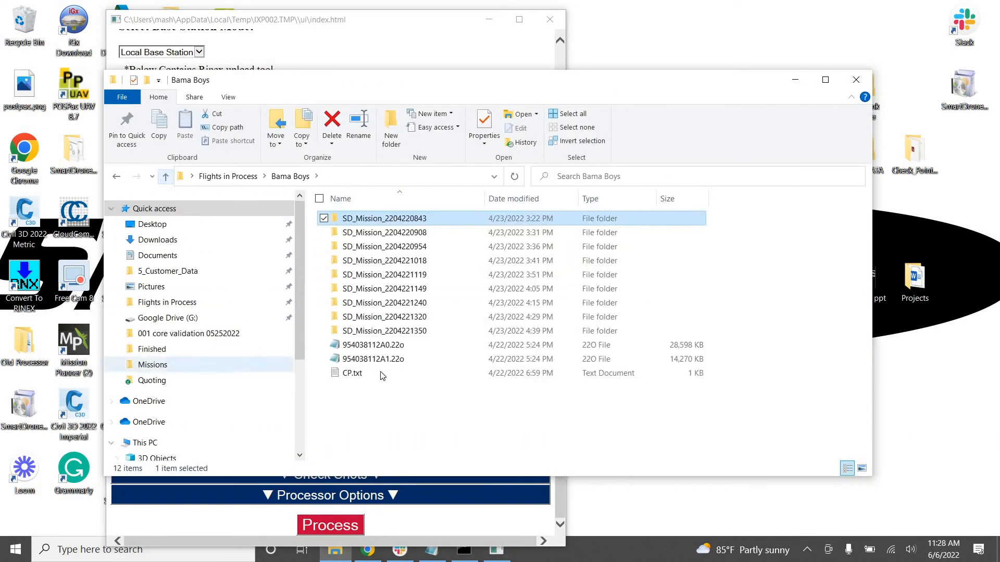
{"action": "double_click", "coordinate": [351, 373]}
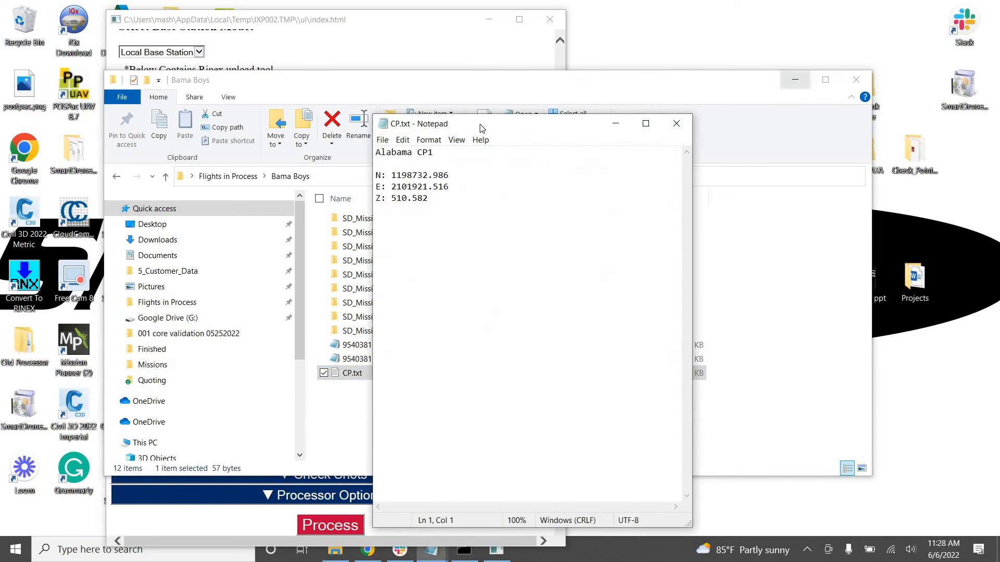
{"action": "left_click_drag", "start_coordinate": [481, 128], "coordinate": [672, 53]}
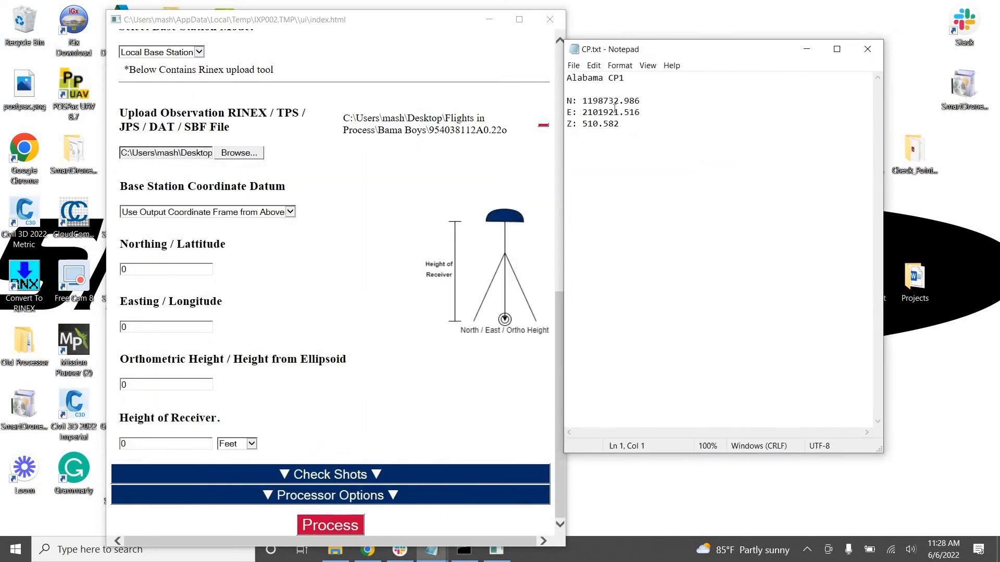
Copy the N value 1198732.986 from CP.txt into the base station's Northing / Latitude
{"action": "double_click", "coordinate": [614, 104]}
{"action": "right_click", "coordinate": [615, 102]}
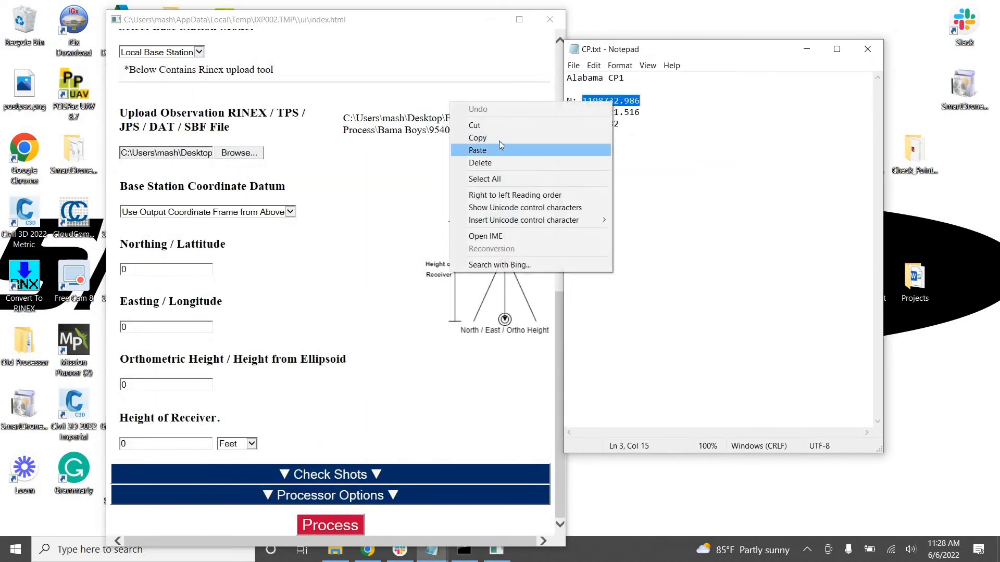
{"action": "left_click", "coordinate": [499, 141]}
{"action": "left_click", "coordinate": [133, 270]}
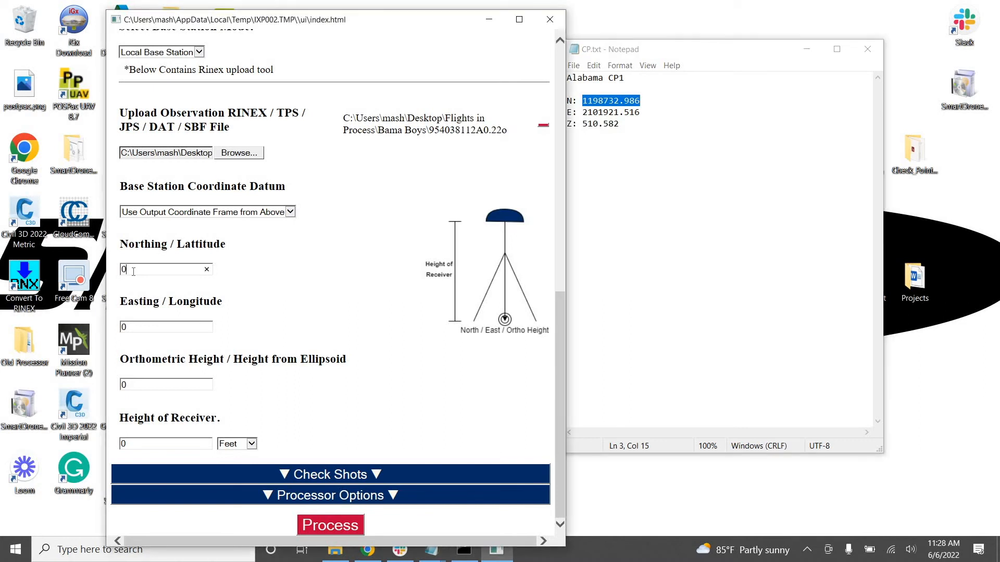
{"action": "right_click", "coordinate": [134, 269]}
{"action": "left_click", "coordinate": [99, 321]}
Copy the E value 2101921.516 from CP.txt into the base station's Easting / Longitude
{"action": "left_click", "coordinate": [152, 327]}
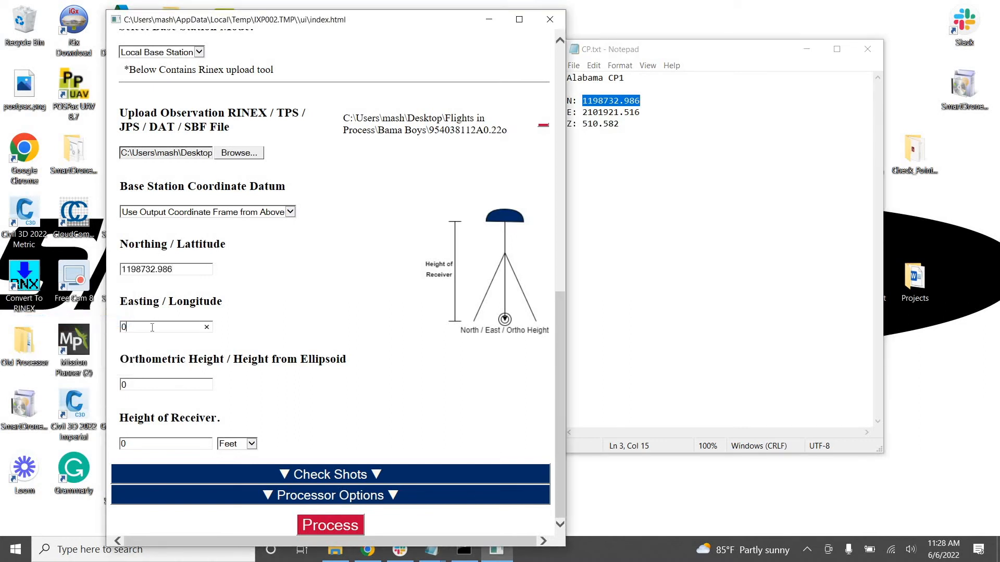
{"action": "double_click", "coordinate": [633, 113]}
{"action": "right_click", "coordinate": [634, 115]}
{"action": "left_click", "coordinate": [499, 151]}
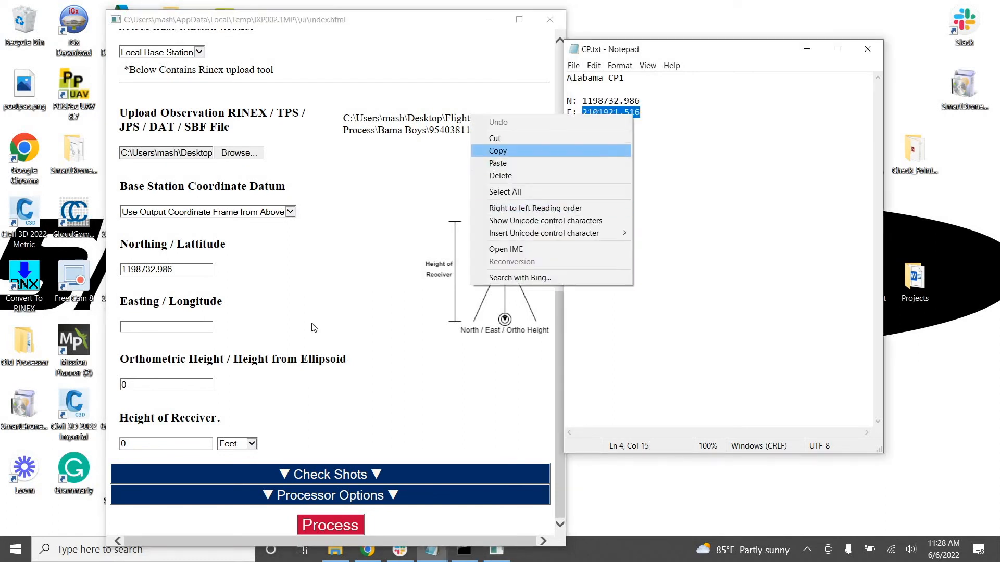
{"action": "left_click", "coordinate": [190, 327]}
{"action": "right_click", "coordinate": [189, 327]}
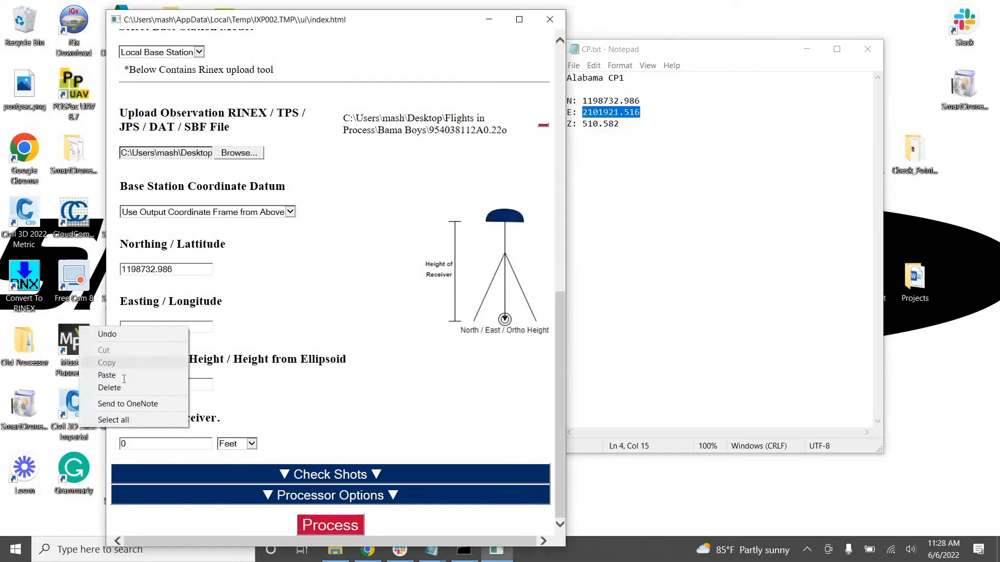
{"action": "left_click", "coordinate": [106, 375]}
Set the base station's orthometric height to 510.582 and the height of receiver to 6.56 feet
{"action": "left_click", "coordinate": [143, 385]}
{"action": "key", "text": "BackSpace"}
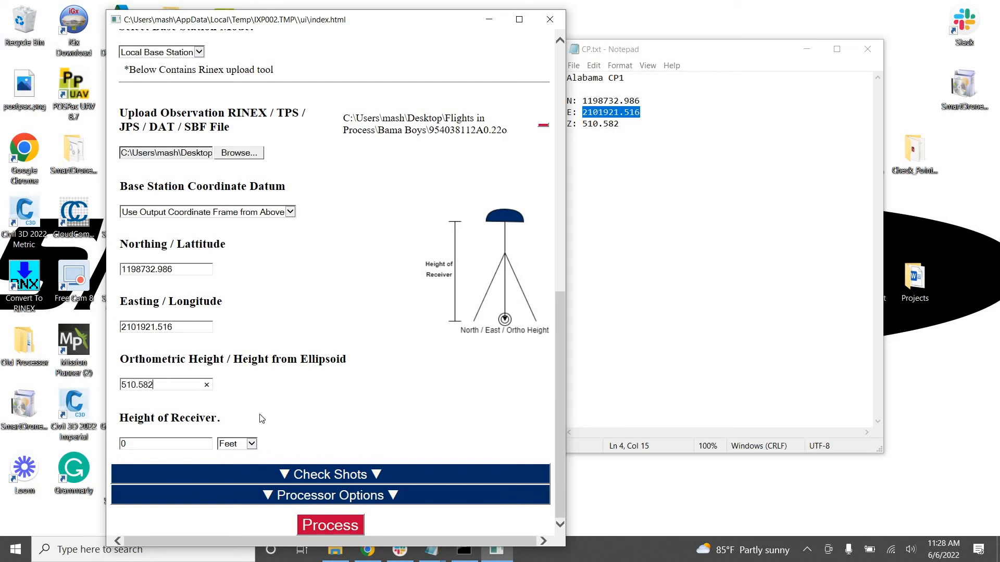
{"action": "type", "text": "510.582"}
{"action": "key", "text": "Tab"}
{"action": "left_click", "coordinate": [354, 390]}
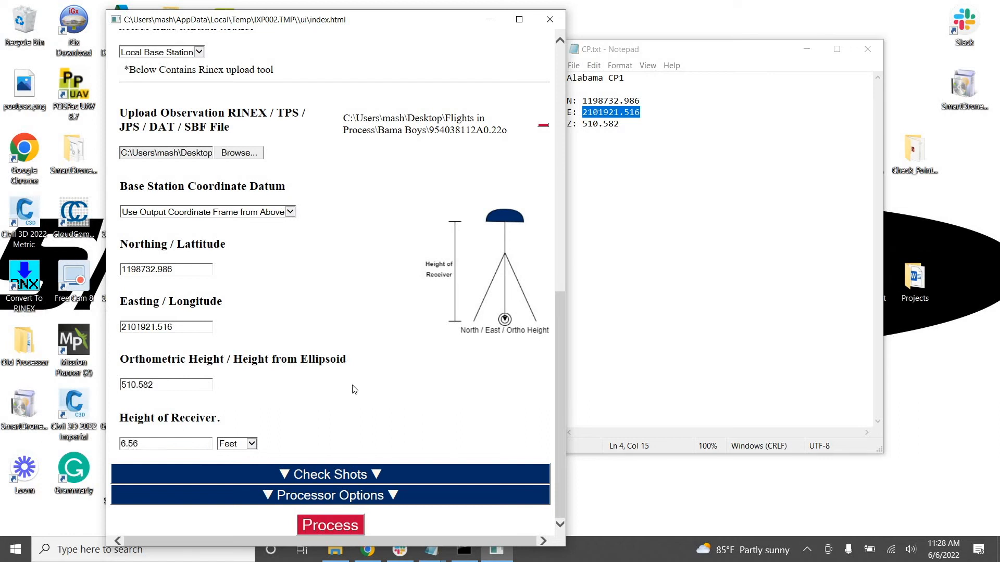
Expand the Check Shots section and enable the SmartDrone Check Shot Tool
{"action": "left_click", "coordinate": [333, 480]}
{"action": "scroll", "coordinate": [333, 313], "scroll_direction": "down", "scroll_amount": 4}
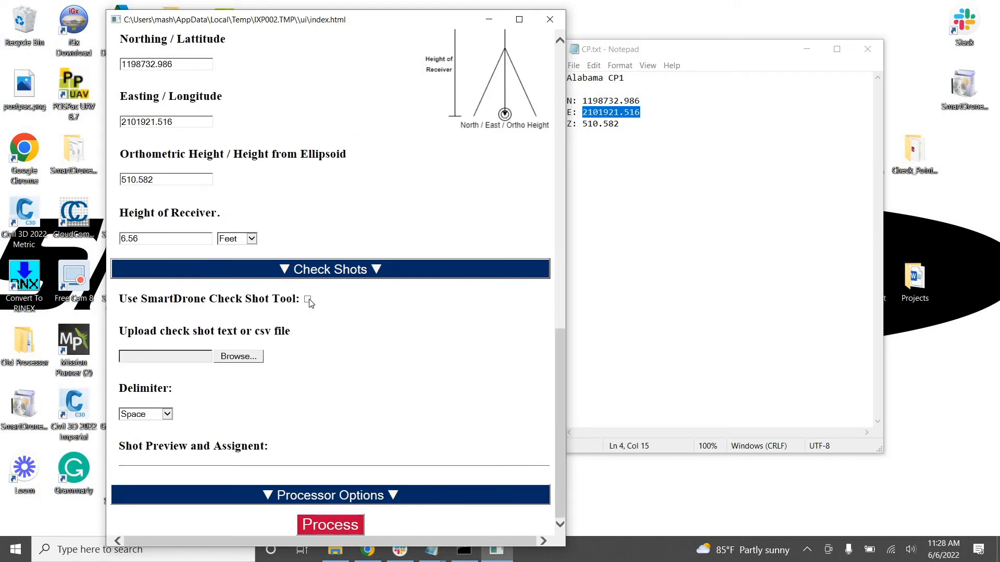
{"action": "left_click", "coordinate": [308, 299]}
Upload the check shot file from the IG9 Data Accuracy Validation folder in Flights in Process
{"action": "left_click", "coordinate": [239, 356]}
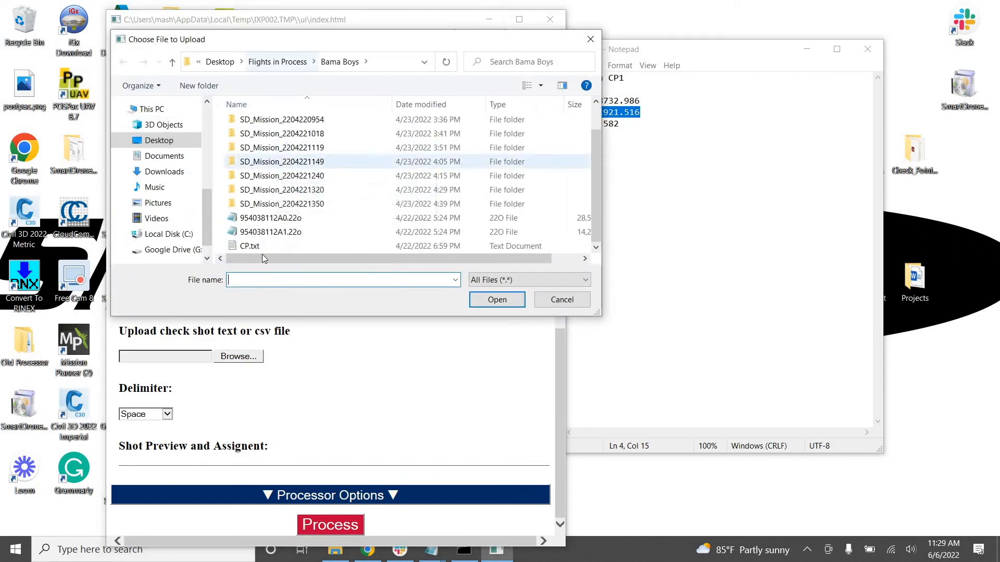
{"action": "left_click", "coordinate": [249, 247]}
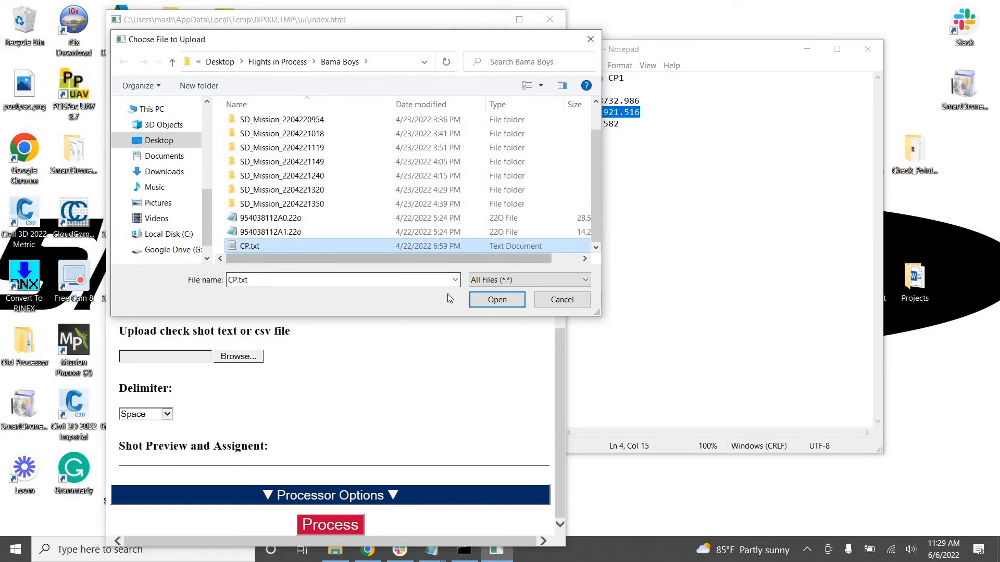
{"action": "left_click", "coordinate": [563, 305]}
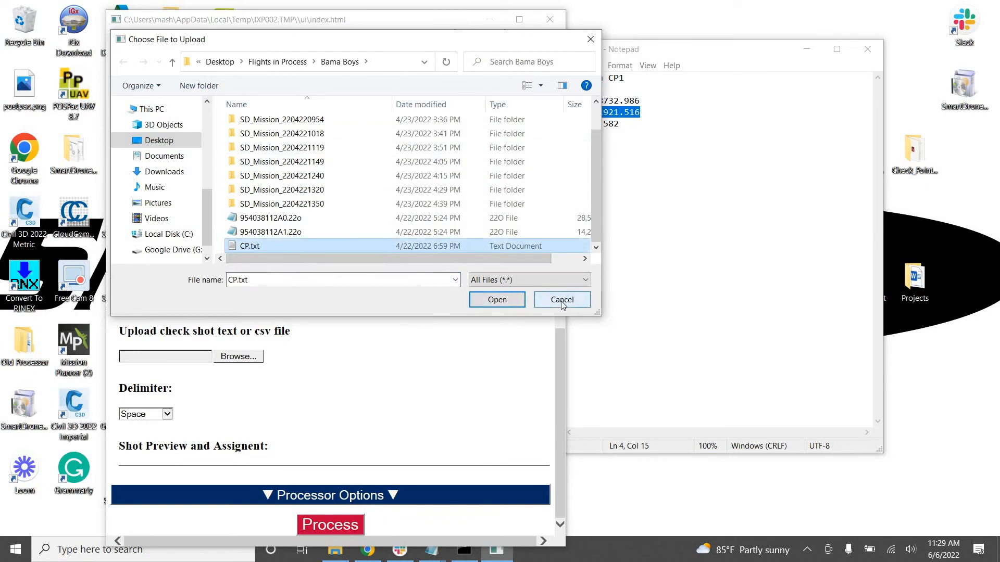
{"action": "scroll", "coordinate": [377, 221], "scroll_direction": "up", "scroll_amount": 1}
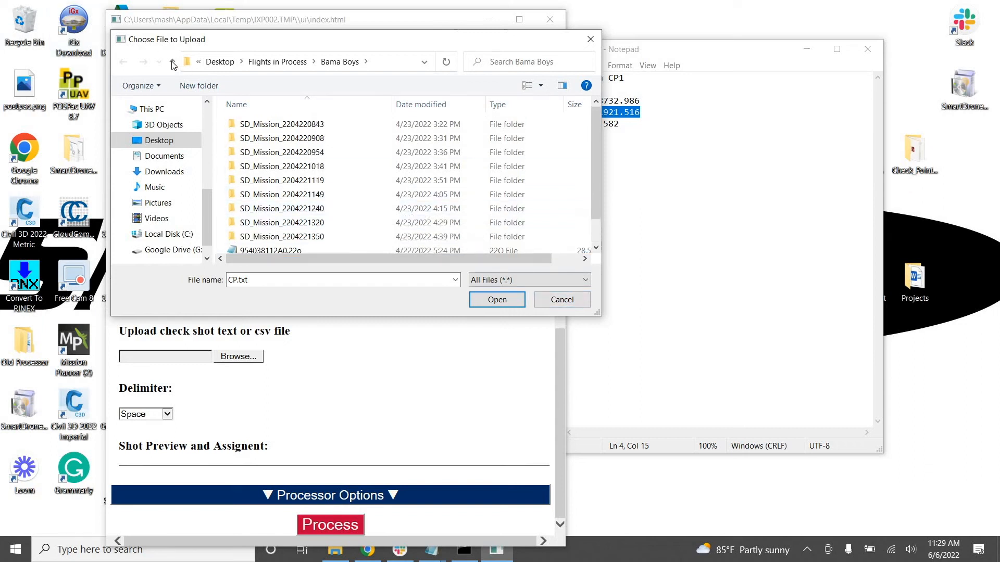
{"action": "key", "text": "alt+Up"}
{"action": "scroll", "coordinate": [292, 172], "scroll_direction": "down", "scroll_amount": 1}
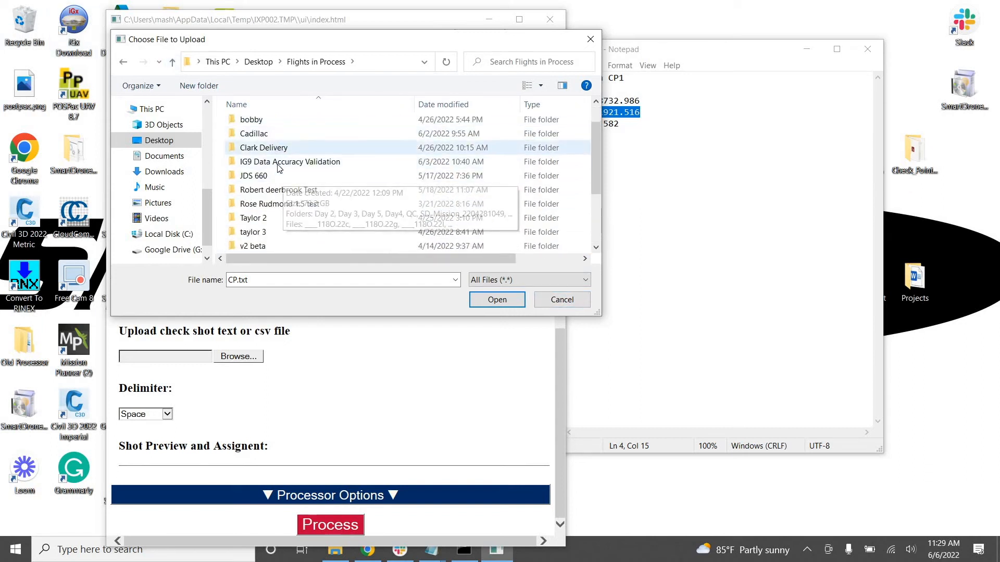
{"action": "double_click", "coordinate": [271, 161]}
{"action": "double_click", "coordinate": [269, 136]}
{"action": "double_click", "coordinate": [271, 137]}
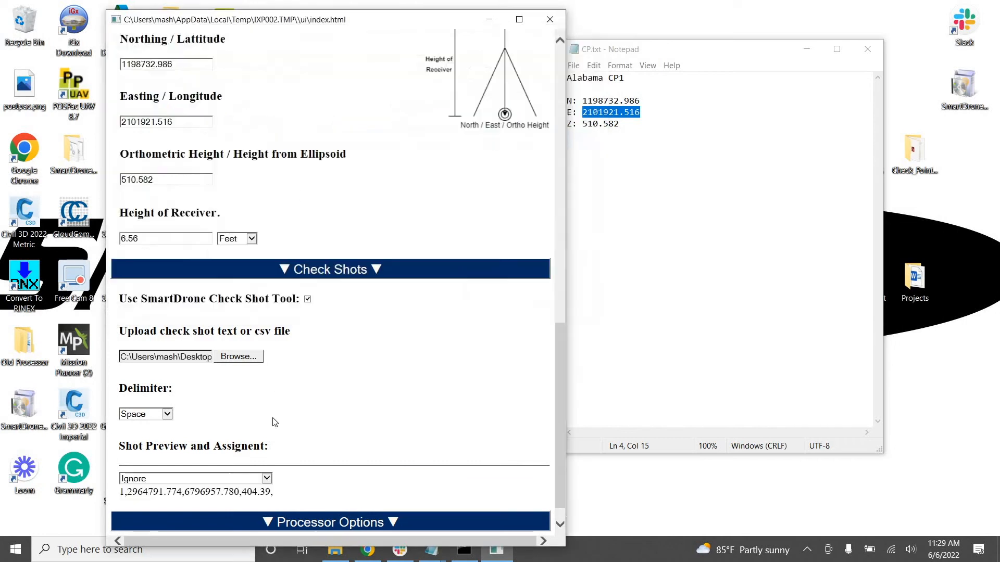
Set the check shot file's delimiter to Comma
{"action": "scroll", "coordinate": [341, 389], "scroll_direction": "down", "scroll_amount": 1}
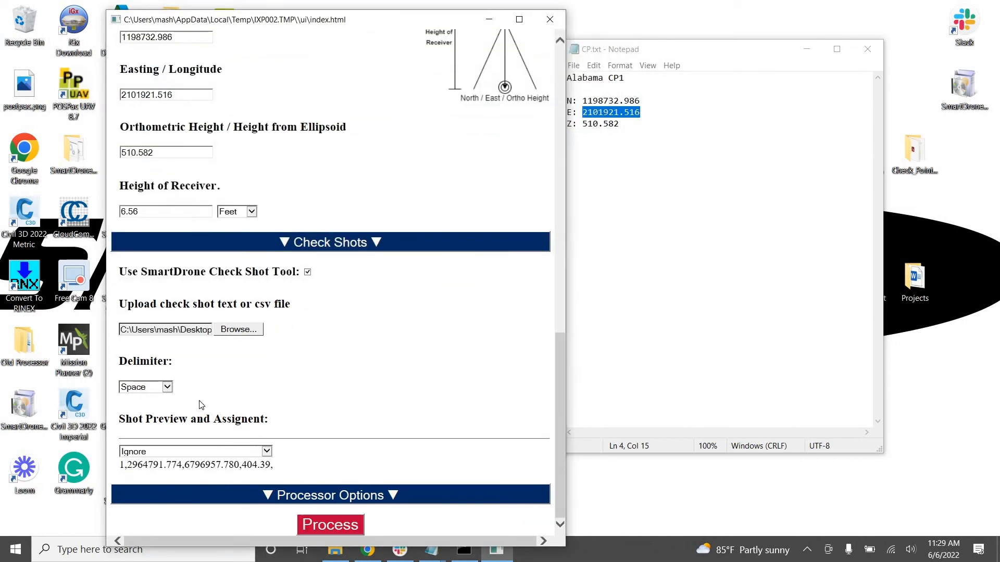
{"action": "left_click", "coordinate": [159, 392]}
{"action": "left_click", "coordinate": [156, 404]}
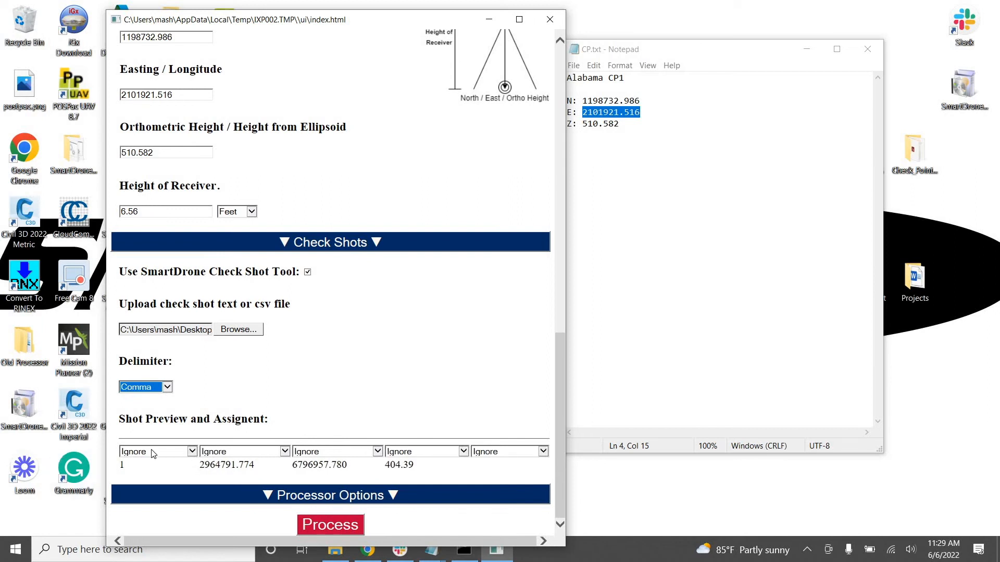
Assign the second, third and fourth check shot columns to Easting, Northing and Elevation
{"action": "left_click", "coordinate": [244, 455]}
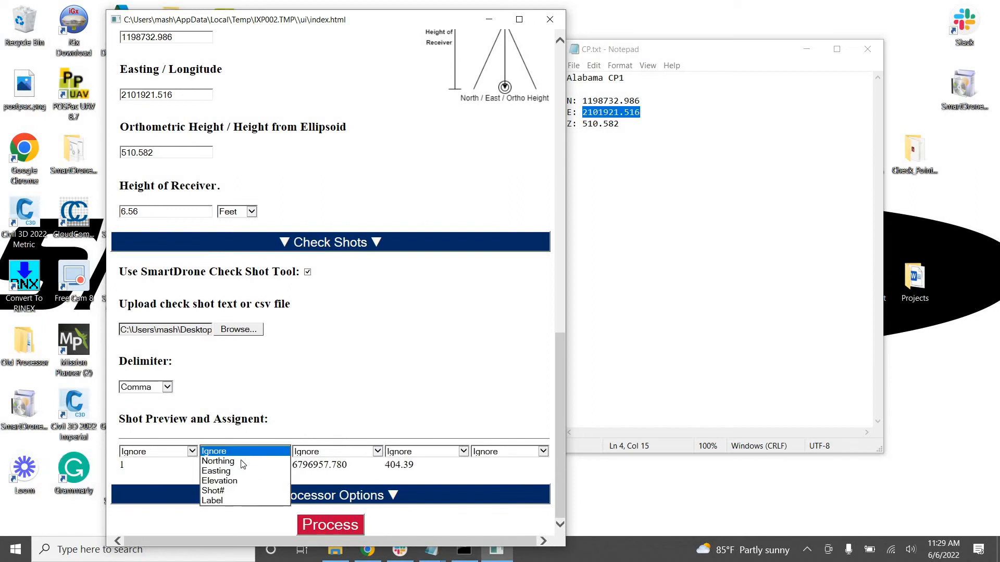
{"action": "left_click", "coordinate": [233, 472]}
{"action": "left_click", "coordinate": [319, 456]}
{"action": "left_click", "coordinate": [320, 462]}
{"action": "left_click", "coordinate": [397, 456]}
{"action": "left_click", "coordinate": [411, 471]}
{"action": "left_click", "coordinate": [414, 454]}
{"action": "left_click", "coordinate": [412, 462]}
Expand the Processor Options and keep the ortho software set to None
{"action": "left_click", "coordinate": [399, 494]}
{"action": "scroll", "coordinate": [392, 450], "scroll_direction": "down", "scroll_amount": 3}
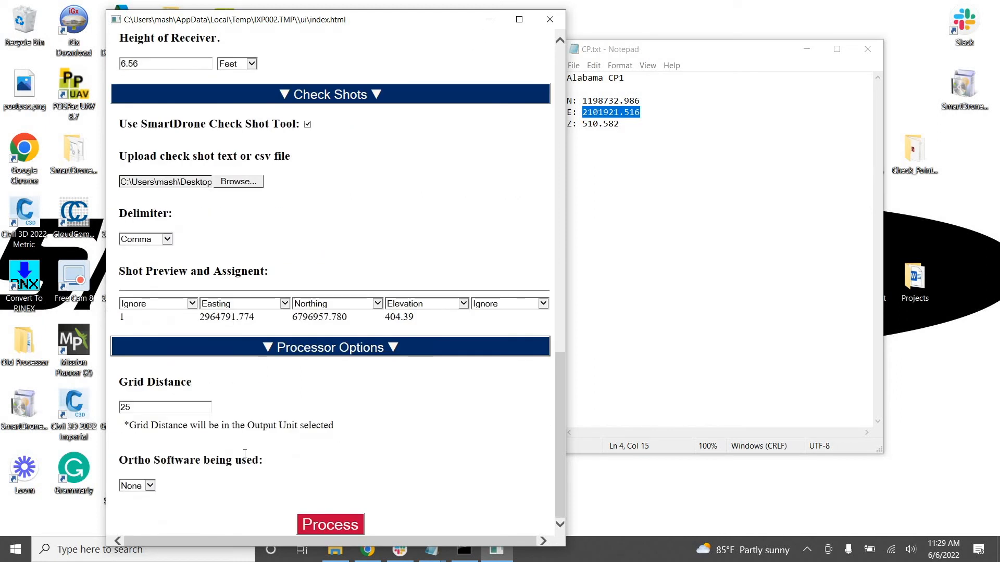
{"action": "left_click", "coordinate": [136, 486]}
{"action": "left_click", "coordinate": [136, 486]}
{"action": "left_click", "coordinate": [137, 486]}
{"action": "left_click", "coordinate": [273, 477]}
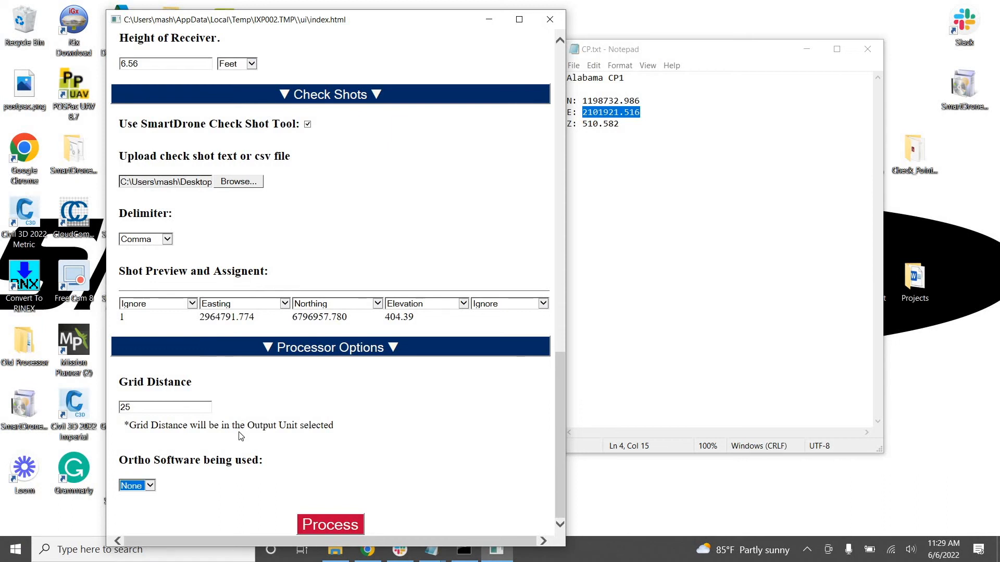
Review the selected missions, coordinate frame, base station and check shot settings before processing
{"action": "scroll", "coordinate": [315, 437], "scroll_direction": "up", "scroll_amount": 10}
{"action": "scroll", "coordinate": [326, 441], "scroll_direction": "up", "scroll_amount": 6}
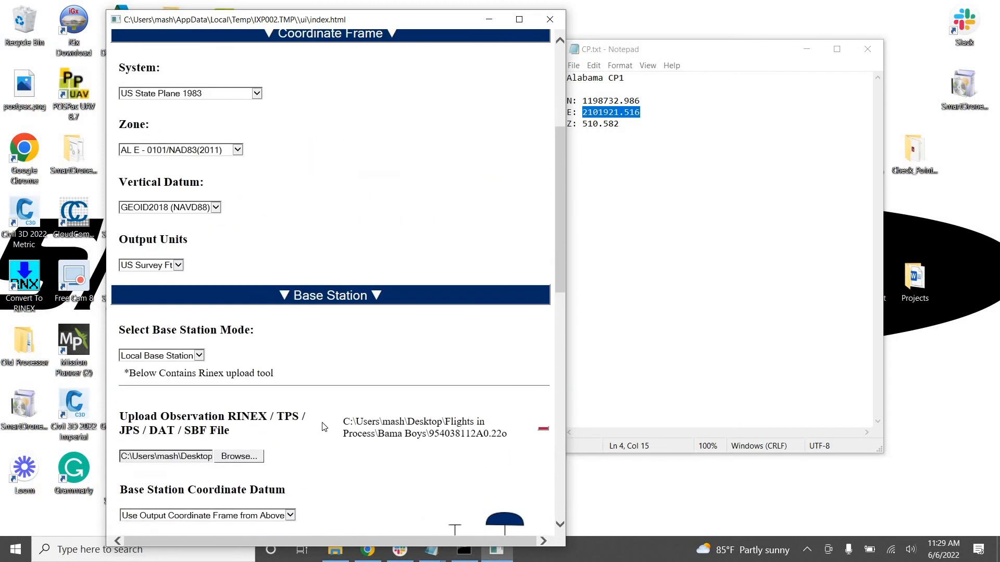
{"action": "scroll", "coordinate": [319, 399], "scroll_direction": "down", "scroll_amount": 15}
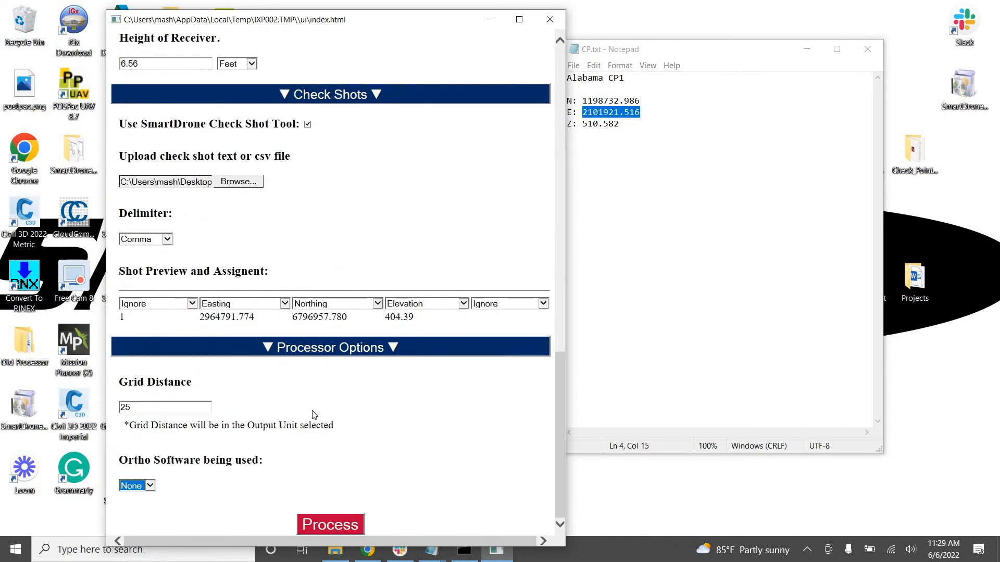
{"action": "scroll", "coordinate": [307, 388], "scroll_direction": "up", "scroll_amount": 8}
{"action": "scroll", "coordinate": [307, 354], "scroll_direction": "up", "scroll_amount": 5}
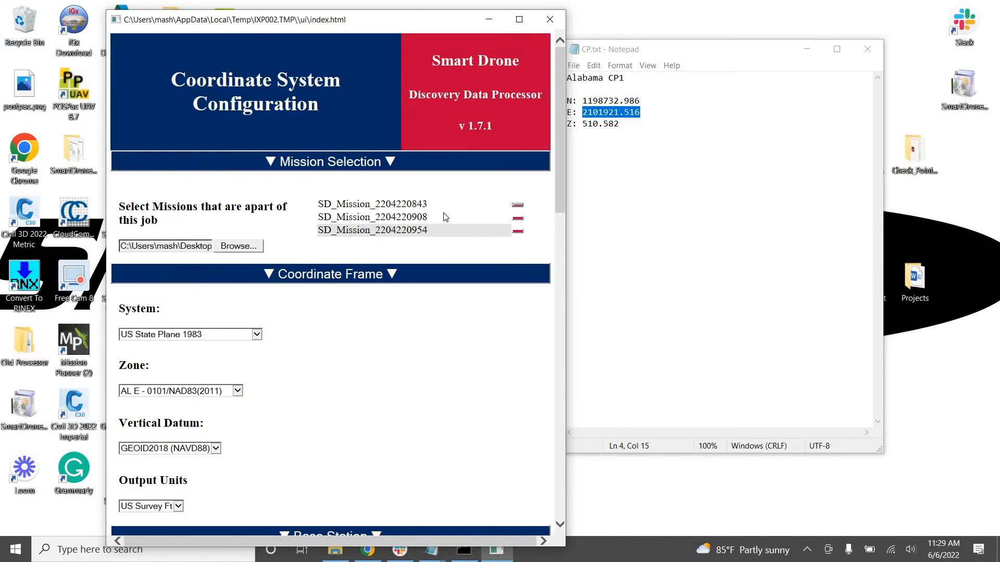
{"action": "scroll", "coordinate": [272, 207], "scroll_direction": "down", "scroll_amount": 3}
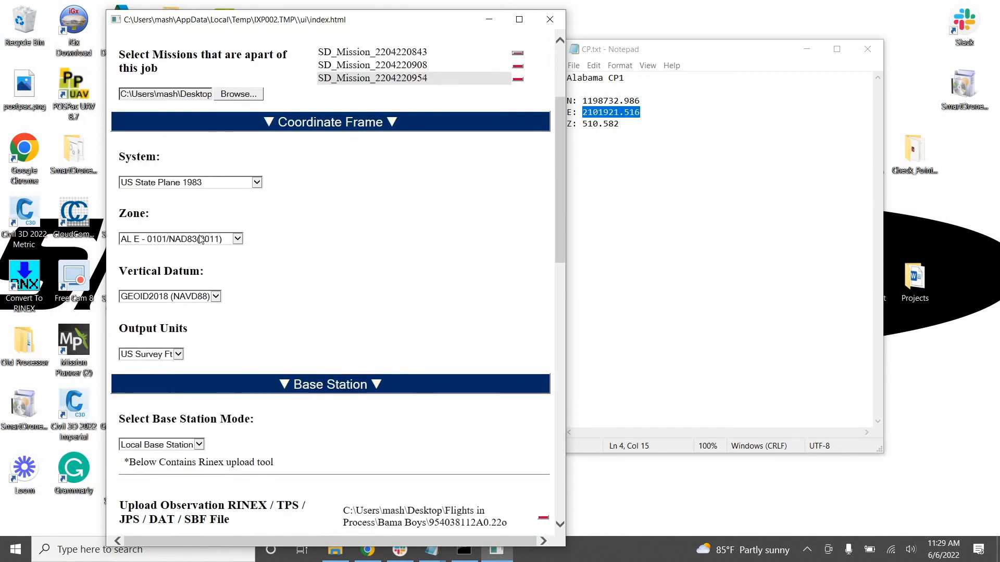
{"action": "scroll", "coordinate": [167, 281], "scroll_direction": "down", "scroll_amount": 2}
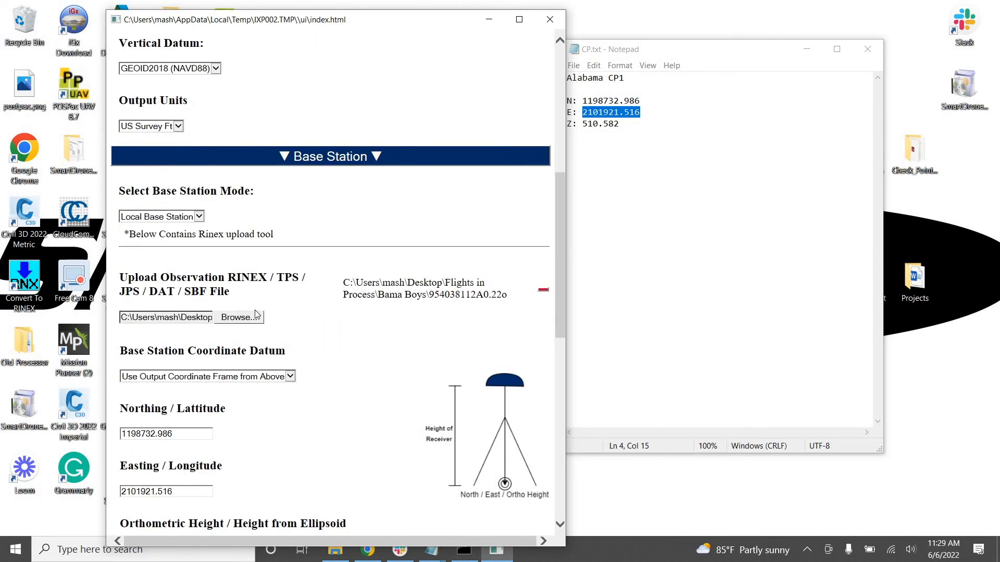
{"action": "scroll", "coordinate": [357, 270], "scroll_direction": "down", "scroll_amount": 3}
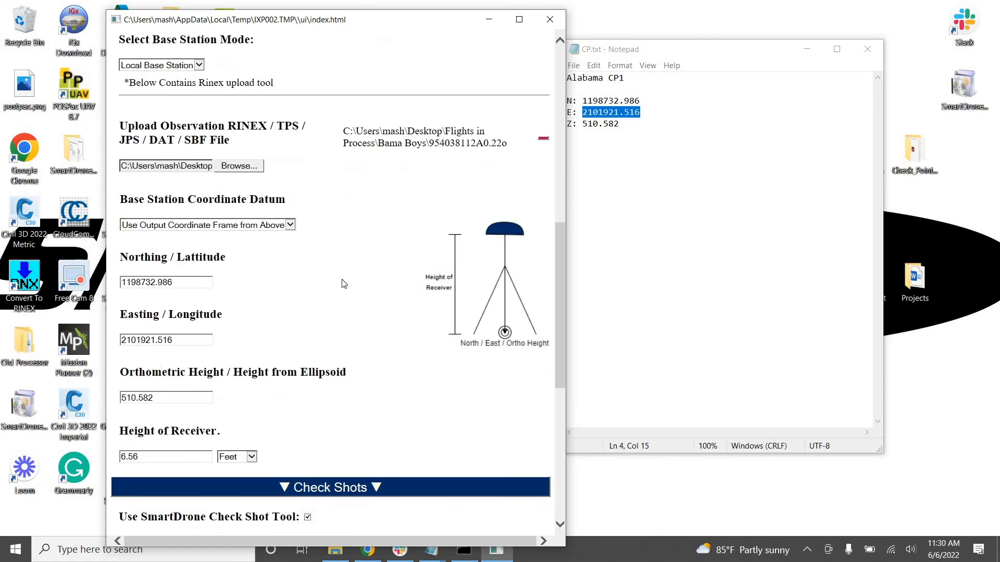
{"action": "scroll", "coordinate": [342, 284], "scroll_direction": "up", "scroll_amount": 4}
{"action": "scroll", "coordinate": [302, 291], "scroll_direction": "down", "scroll_amount": 5}
{"action": "scroll", "coordinate": [340, 241], "scroll_direction": "down", "scroll_amount": 4}
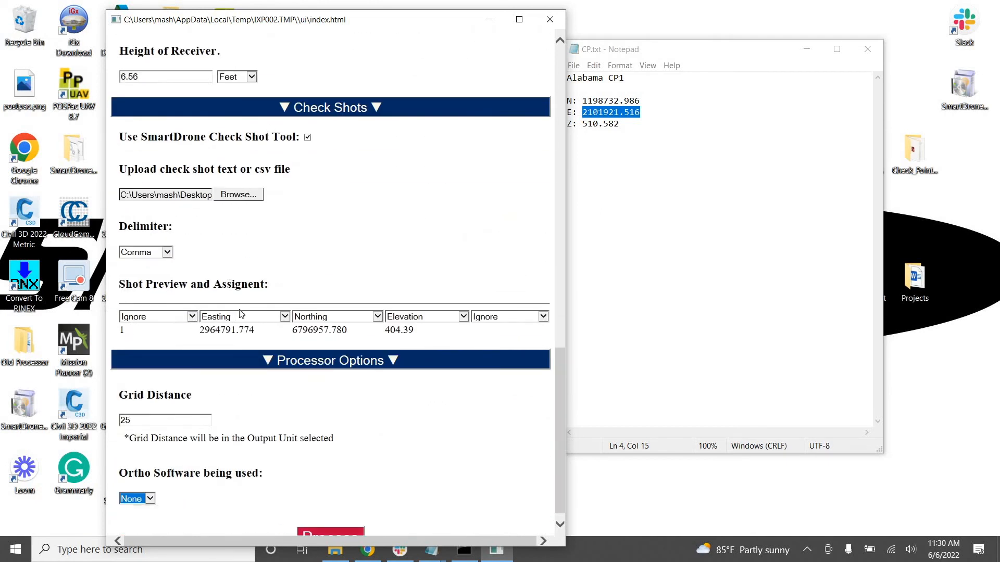
Check the assignment choices for the last and first check shot columns, leaving both on Ignore
{"action": "left_click", "coordinate": [488, 318]}
{"action": "left_click", "coordinate": [431, 357]}
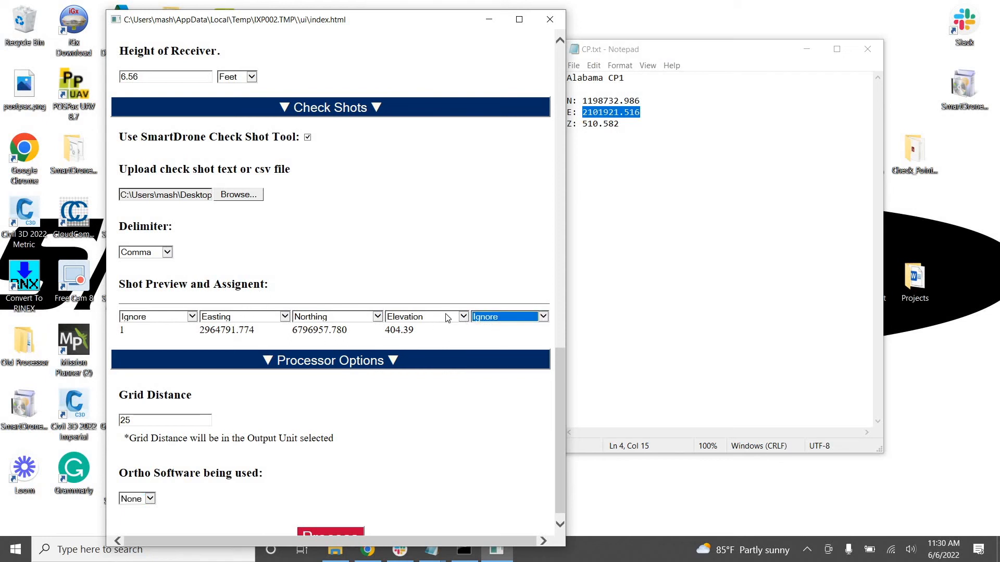
{"action": "left_click", "coordinate": [184, 318]}
{"action": "left_click", "coordinate": [379, 291]}
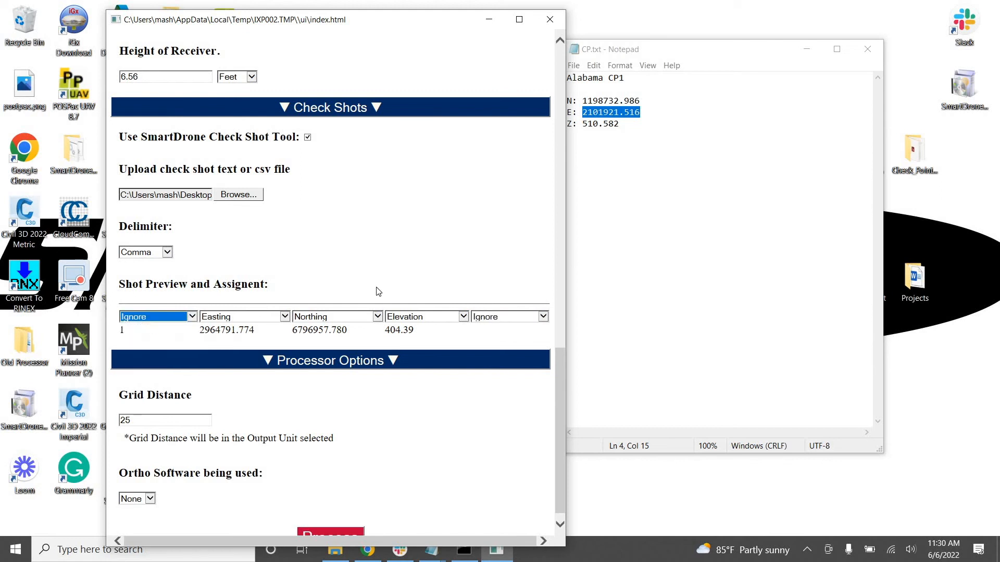
{"action": "left_click", "coordinate": [192, 319]}
{"action": "left_click", "coordinate": [177, 259]}
Start processing the missions with the configured settings
{"action": "scroll", "coordinate": [321, 313], "scroll_direction": "down", "scroll_amount": 1}
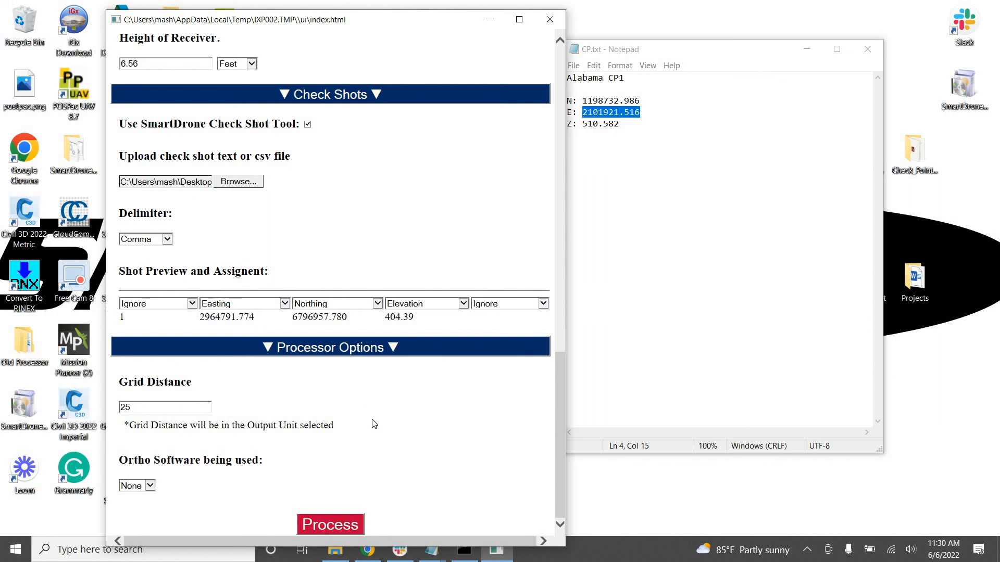
{"action": "left_click", "coordinate": [350, 523]}
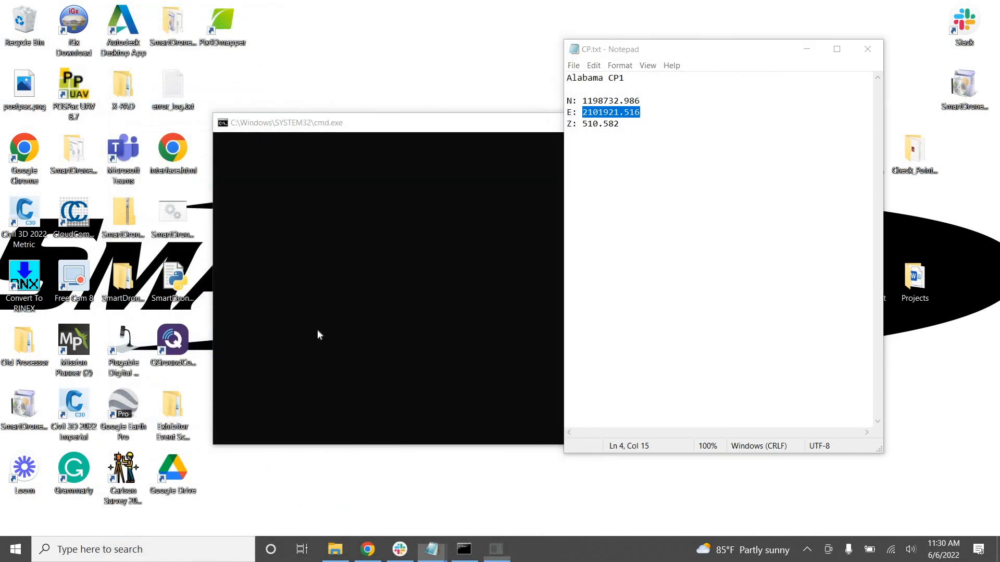